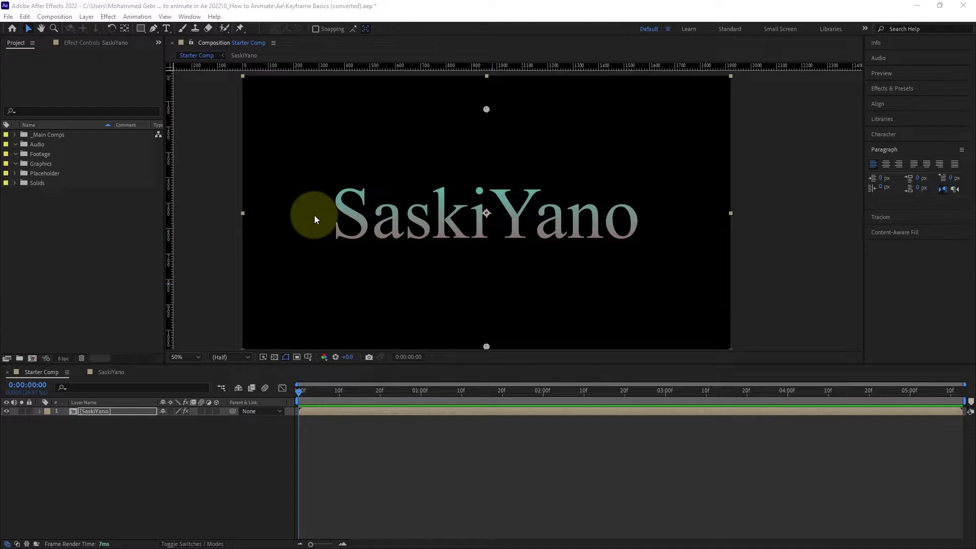
- Examine the SaskiYano layer and the text layer inside its precomp, ending back in Starter Comp
click(107, 411)
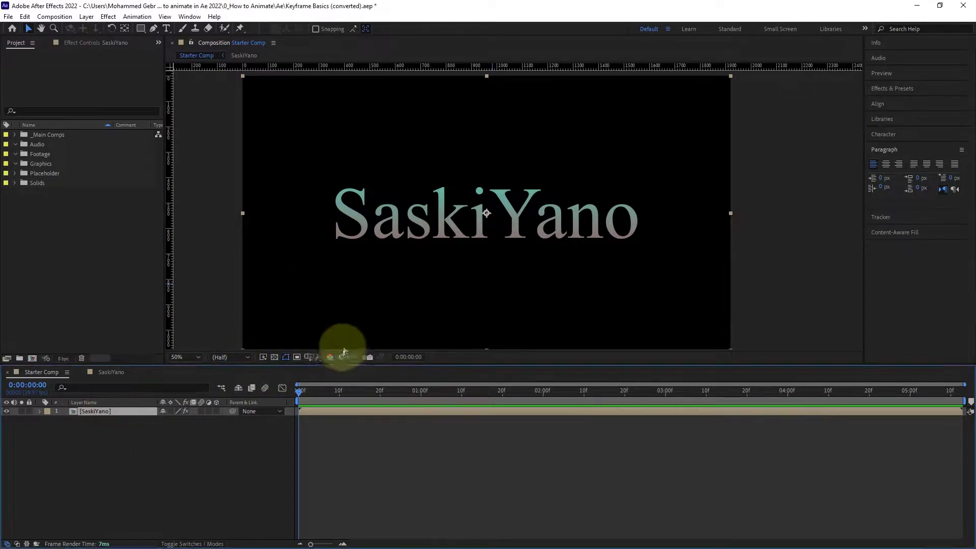
click(478, 231)
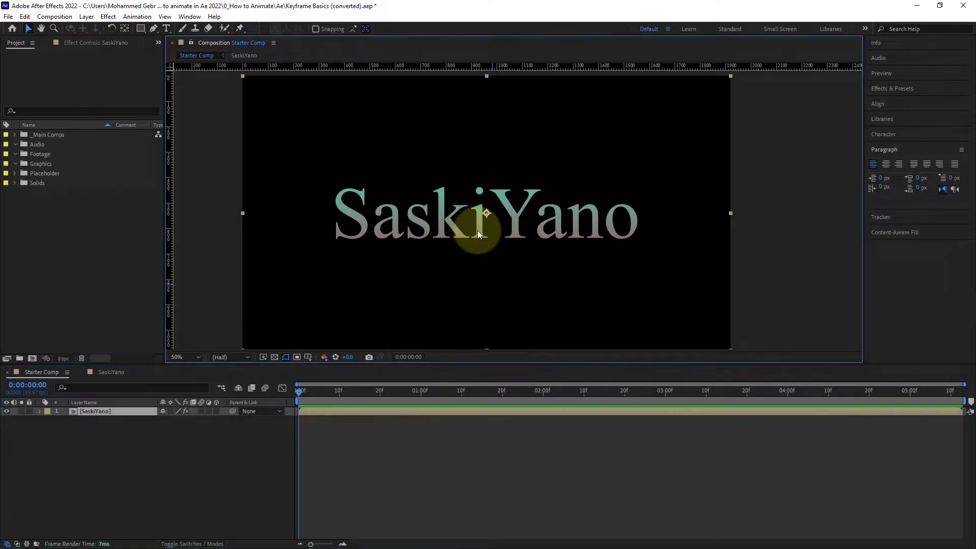
click(106, 373)
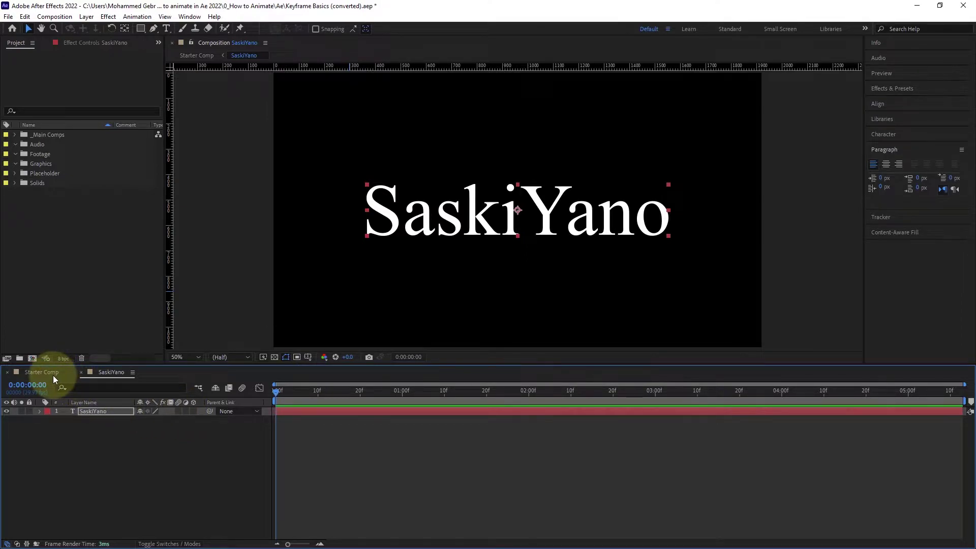
click(90, 413)
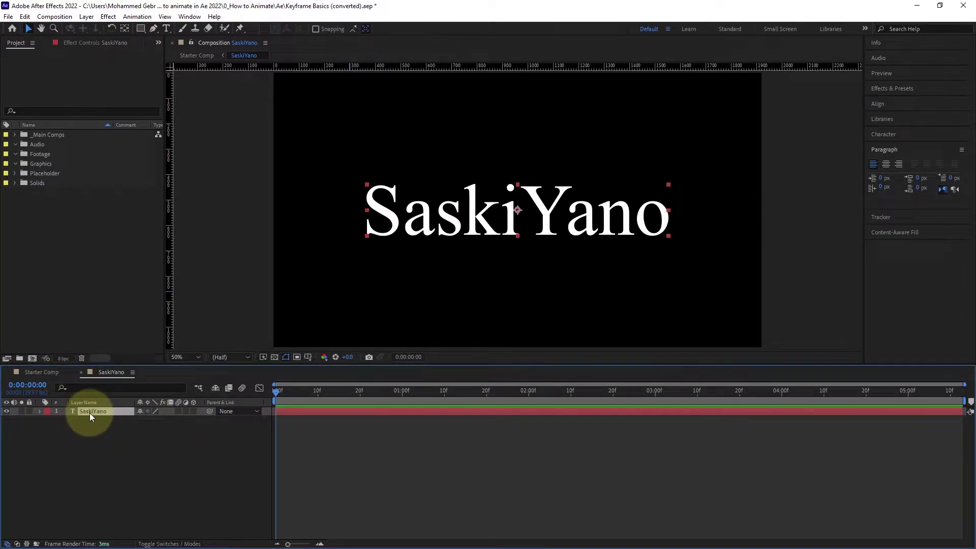
click(56, 375)
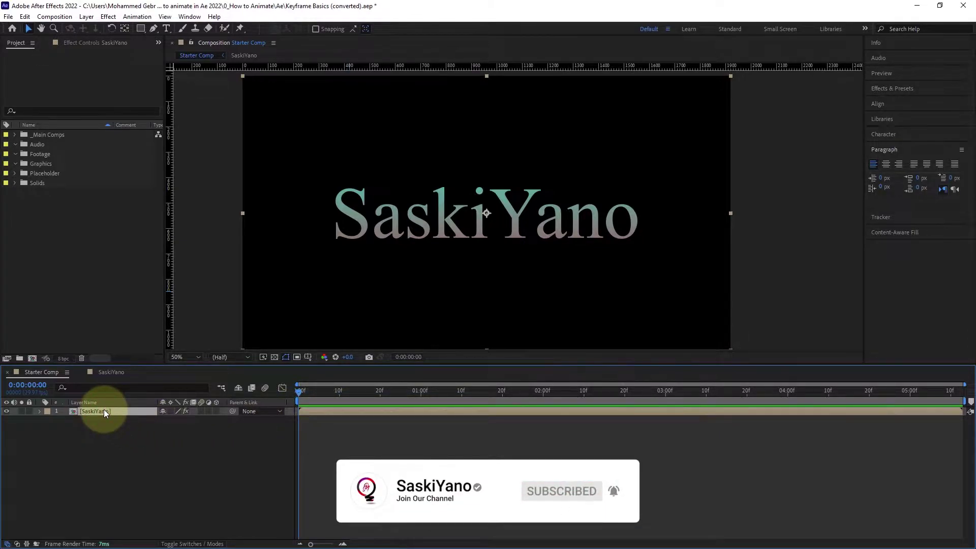
- Reveal the SaskiYano layer's Position property and set a keyframe for the centred text at 0:00:02:28
key(p)
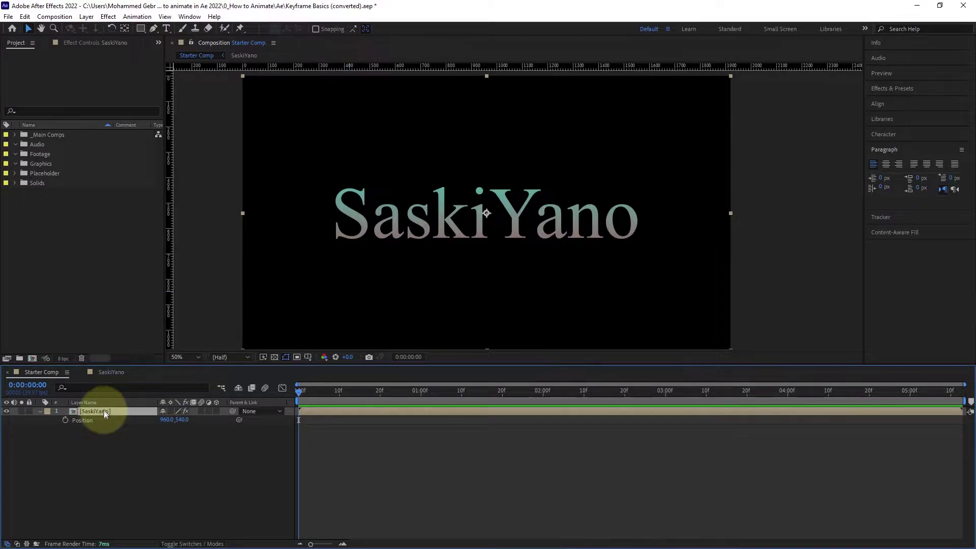
click(656, 391)
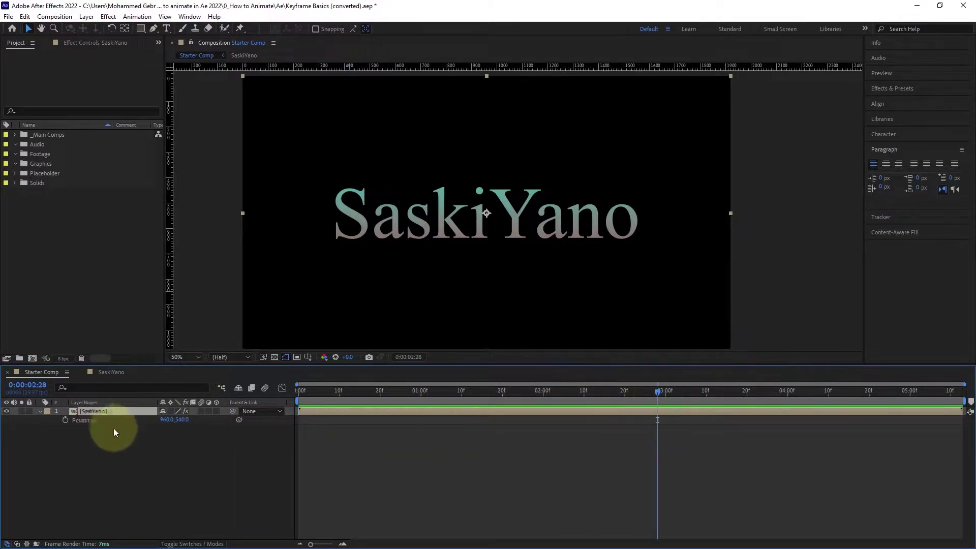
click(65, 420)
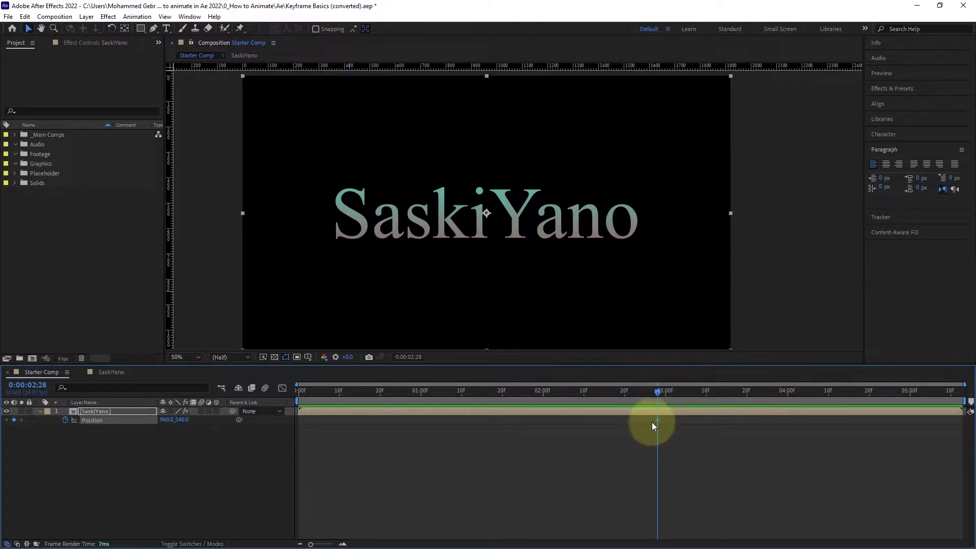
mouse_move(658, 424)
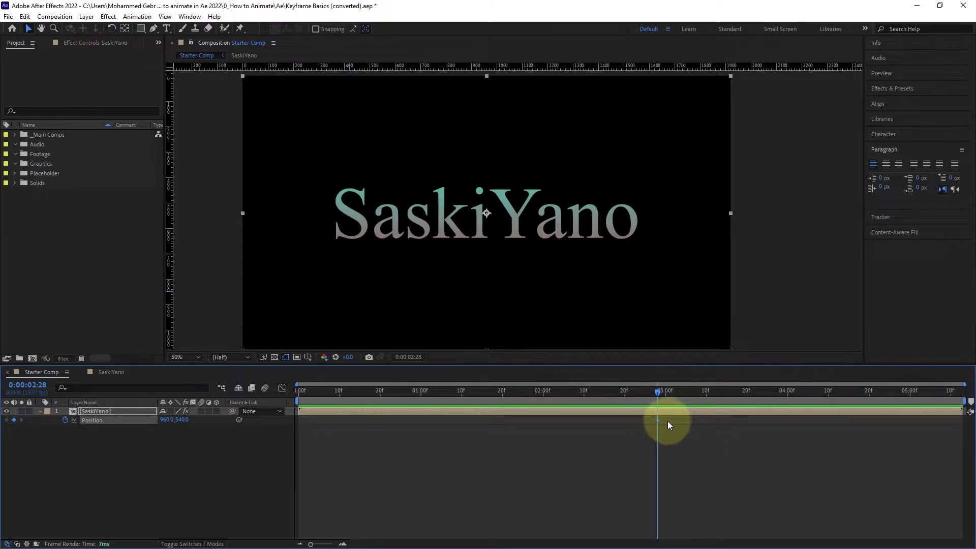
double_click(658, 420)
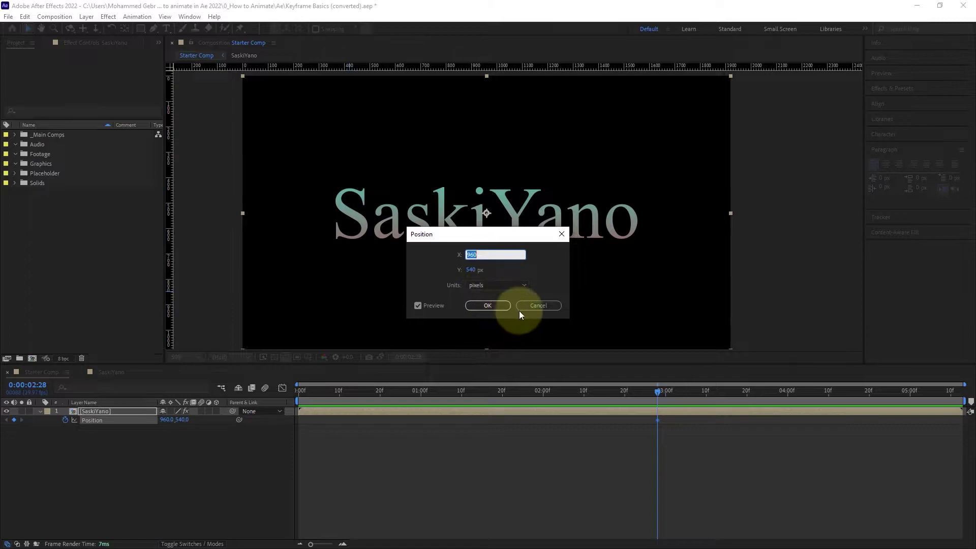
click(540, 305)
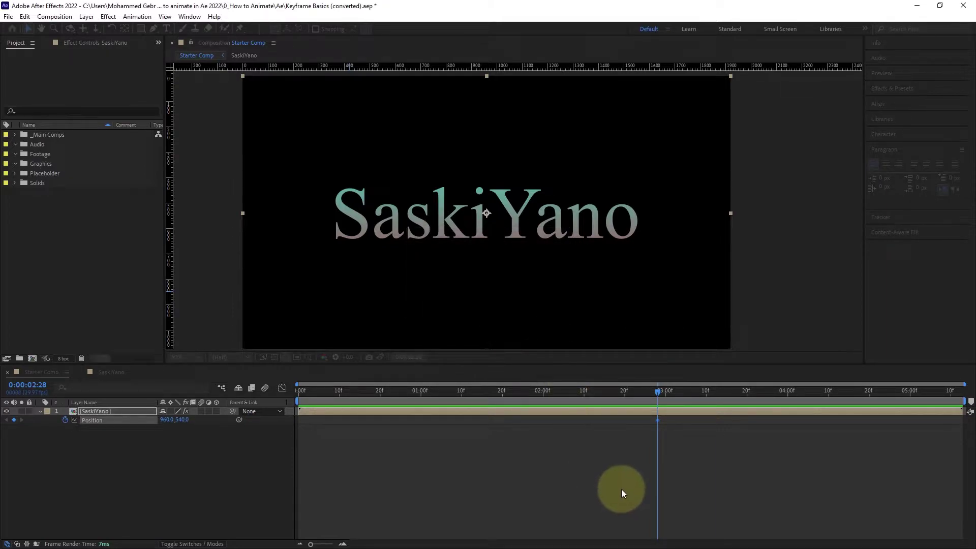
- At 0:00:00:00, move the SaskiYano layer straight down out of the frame to a Position of 960, 1244
click(658, 390)
drag(563, 400, 289, 427)
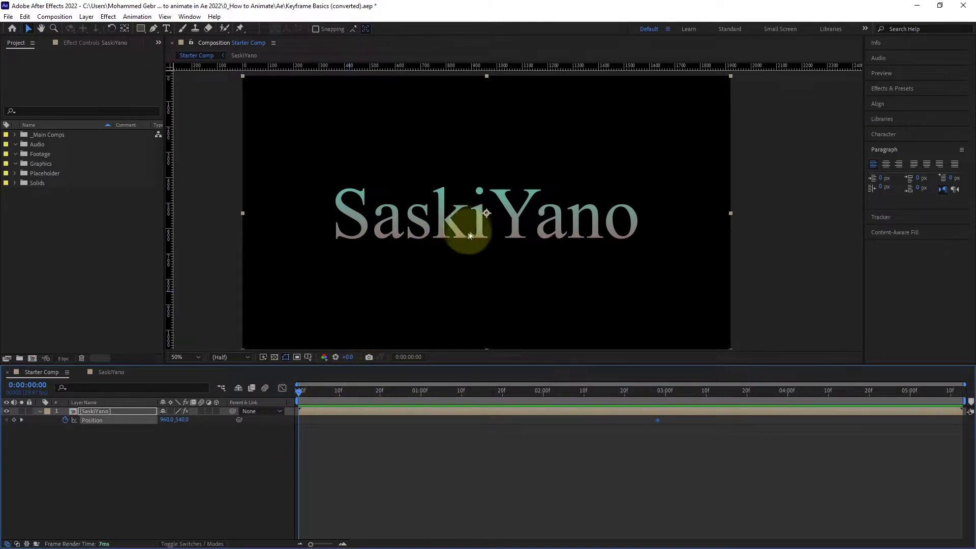
click(447, 221)
drag(517, 216, 502, 386)
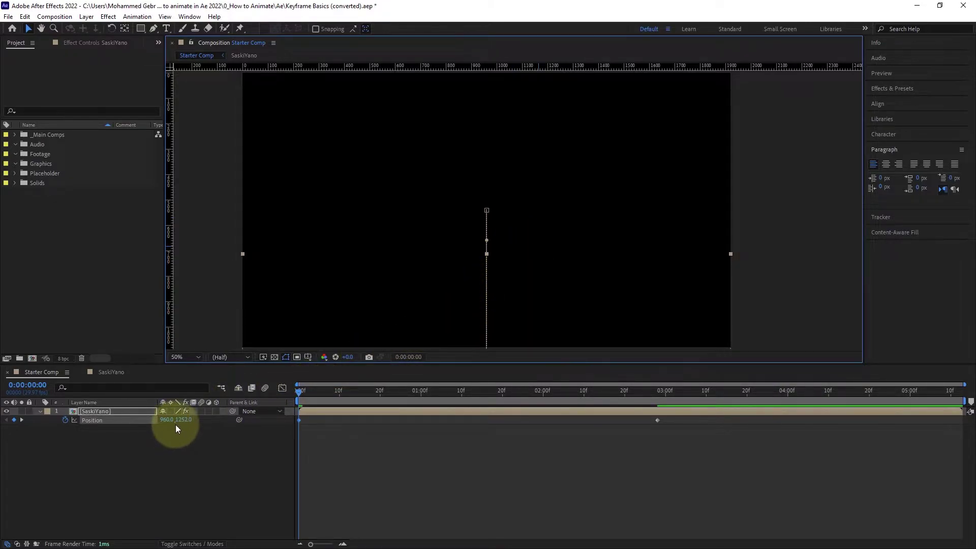
mouse_move(179, 426)
mouse_down()
mouse_move(103, 427)
mouse_move(181, 422)
mouse_up()
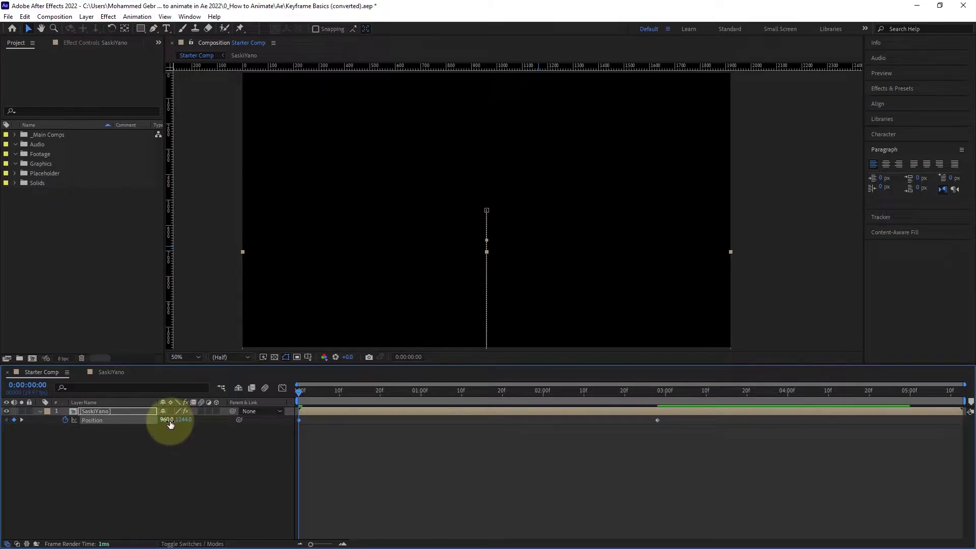
mouse_move(168, 422)
mouse_down()
mouse_move(131, 422)
mouse_move(160, 427)
mouse_up()
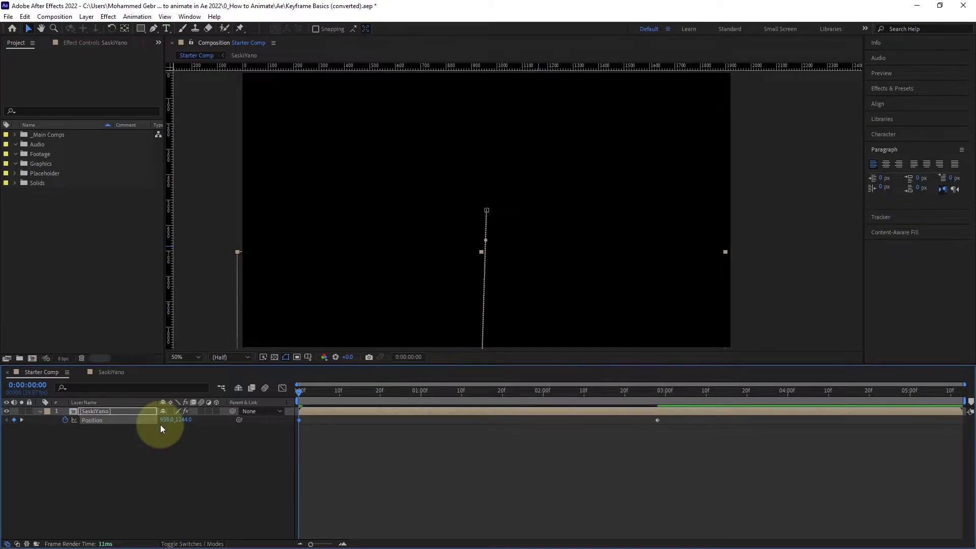
key(ctrl+z)
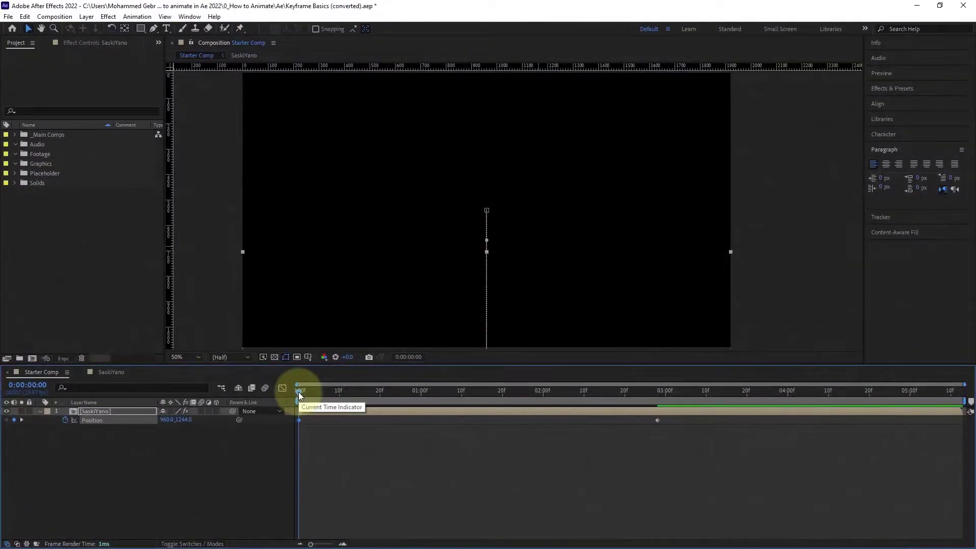
- Scrub and play the composition to check the text's upward entrance between the two Position keyframes
drag(298, 392, 620, 403)
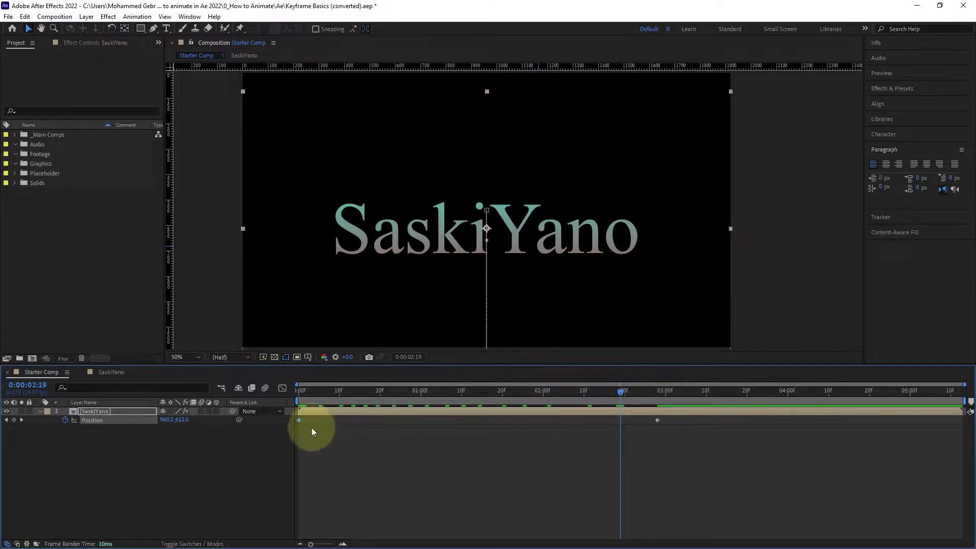
double_click(299, 420)
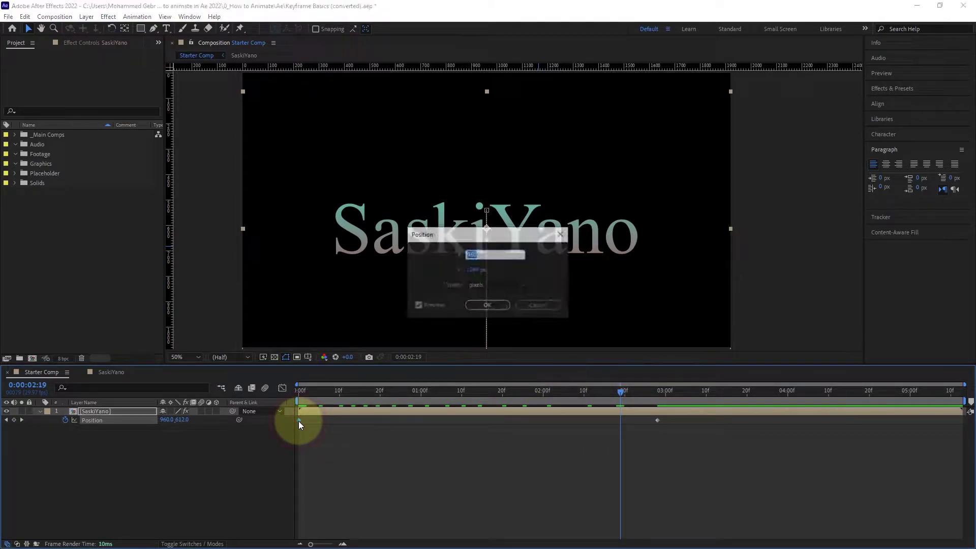
click(540, 307)
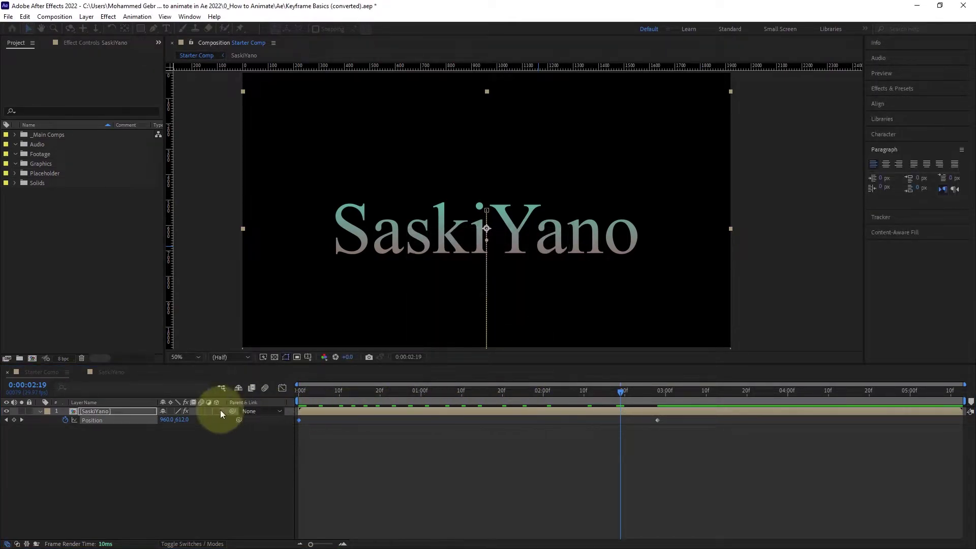
drag(621, 392, 486, 406)
drag(181, 420, 215, 417)
key(space)
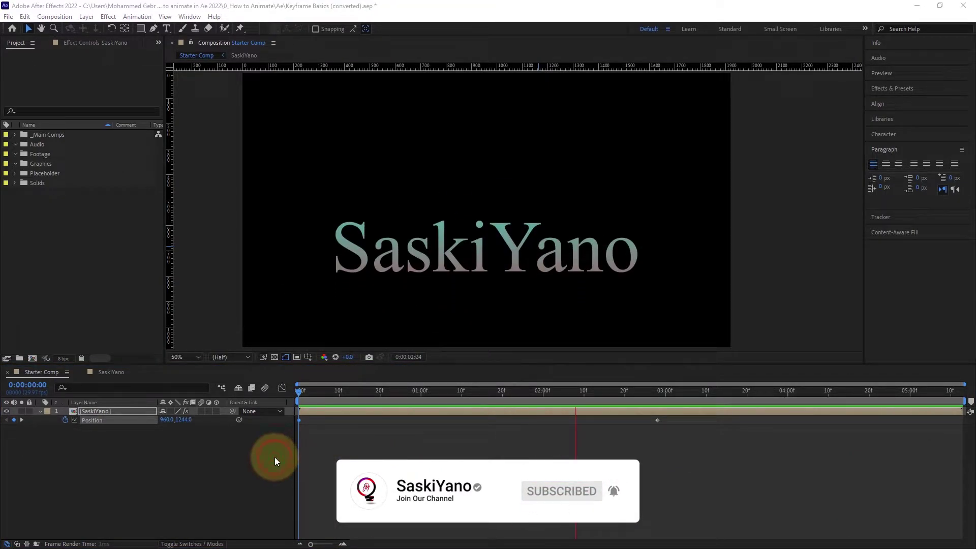
key(space)
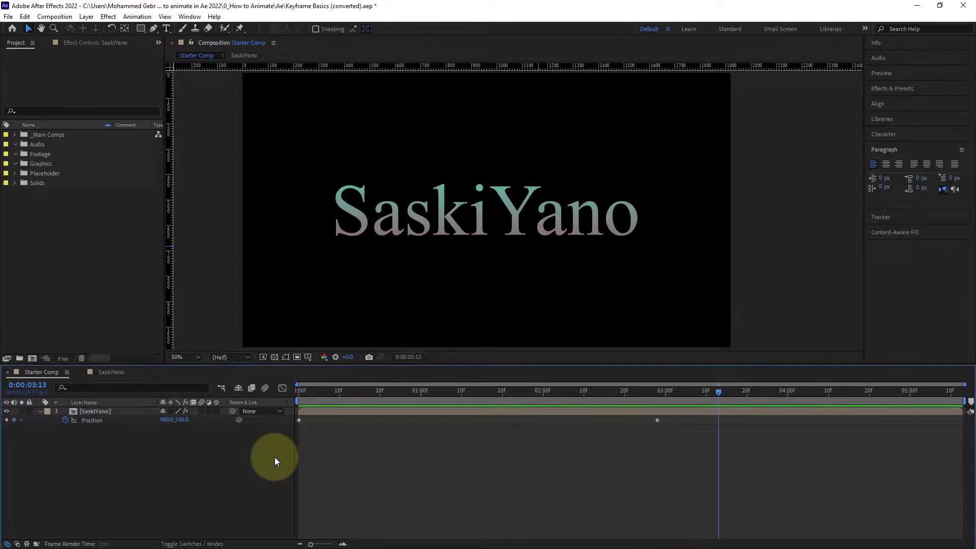
drag(714, 396, 574, 410)
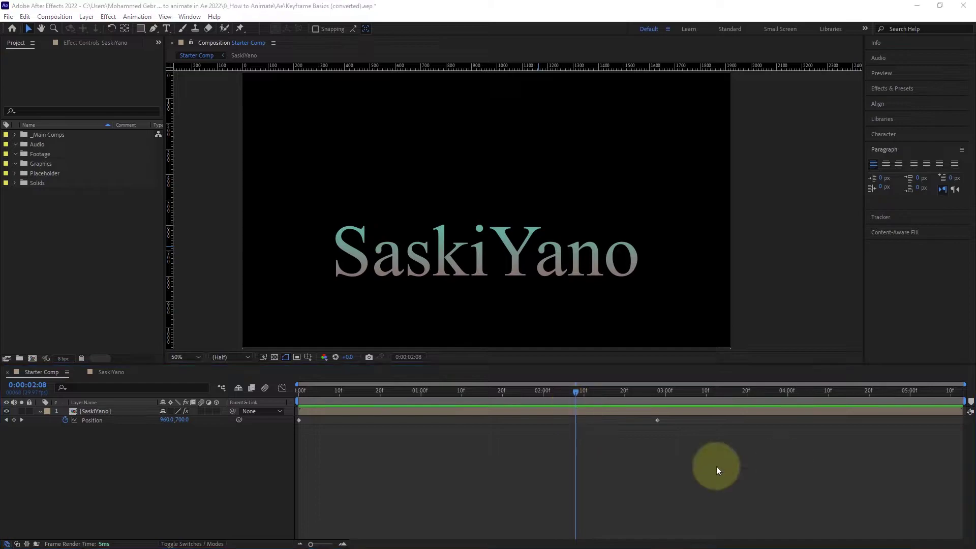
- Move the centred Position keyframe to 0:00:01:00 and add a matching hold keyframe at 0:00:02:29
drag(657, 421, 426, 422)
click(579, 398)
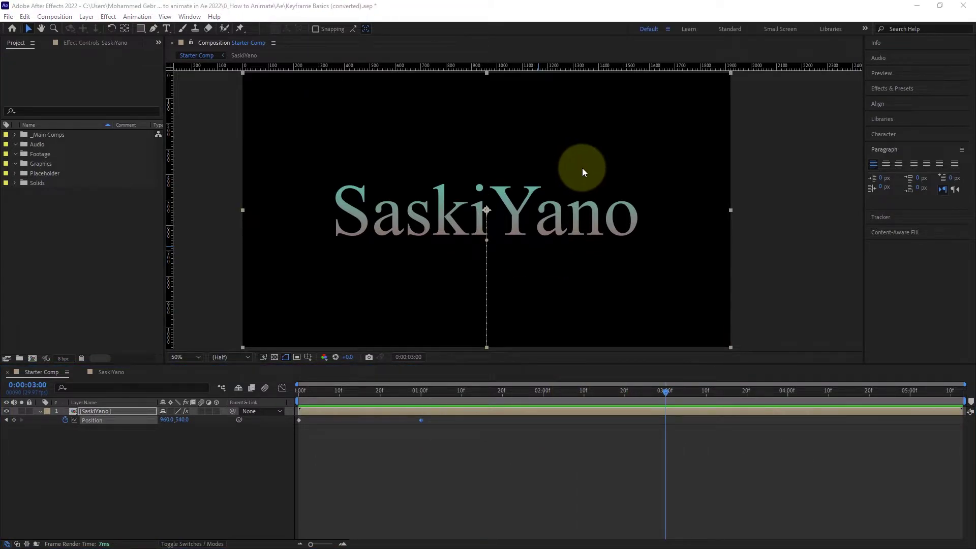
click(583, 172)
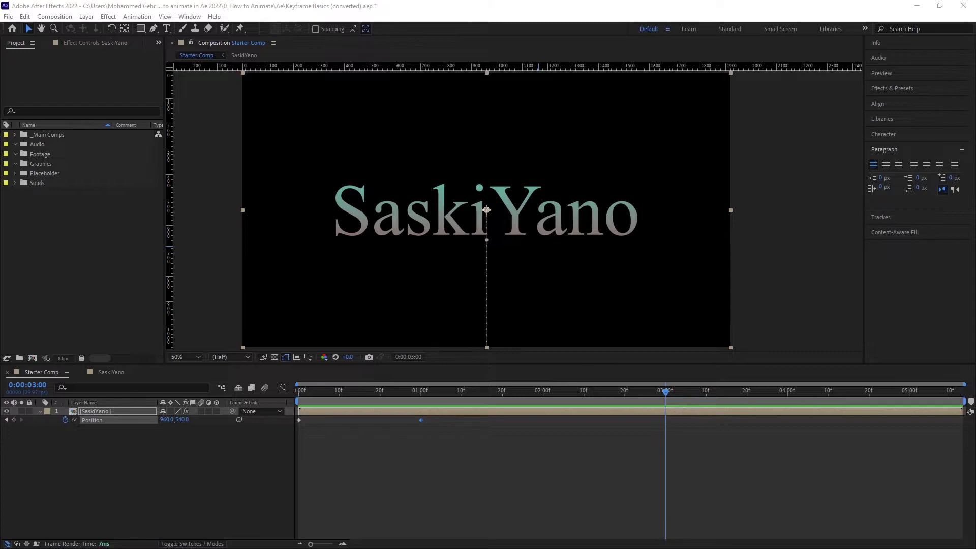
click(662, 392)
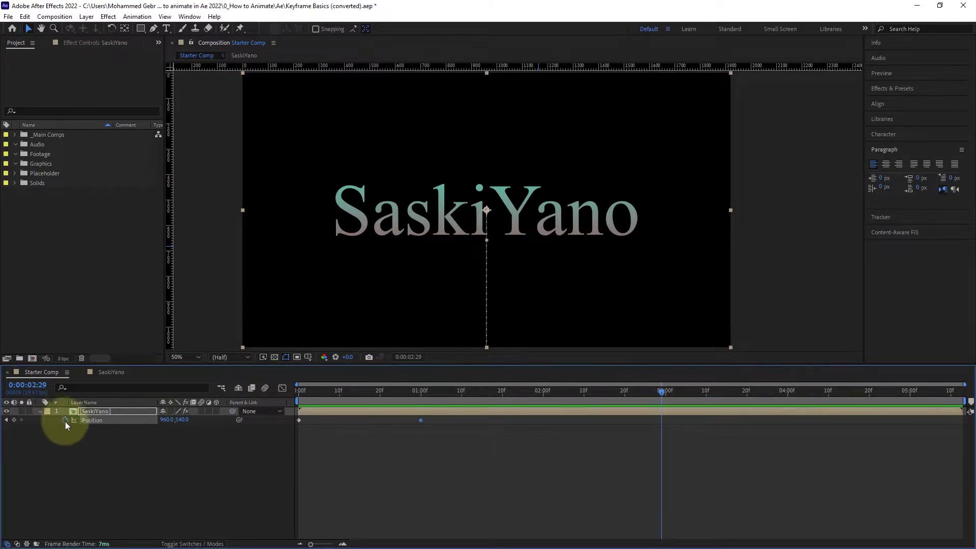
click(13, 420)
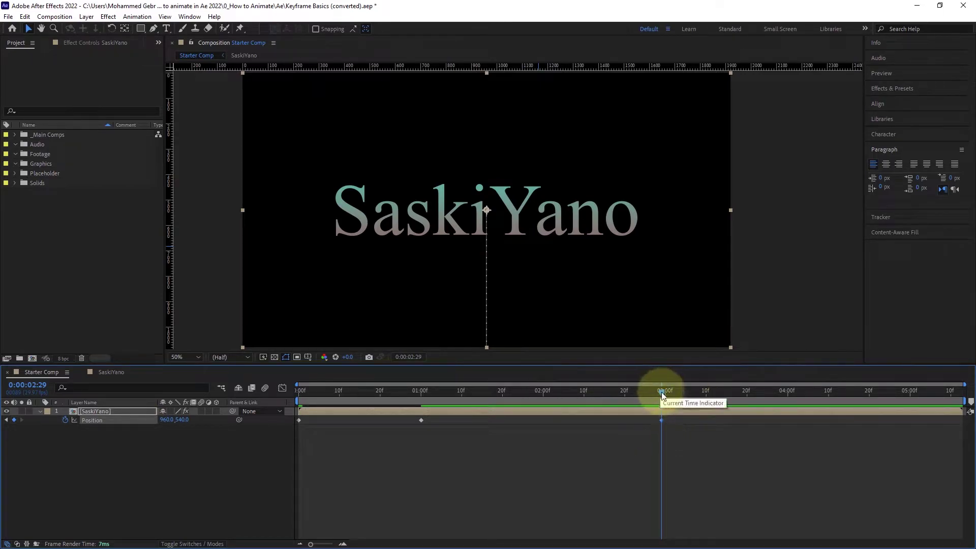
- At 0:00:04:00, move the text horizontally out past the frame's right edge, to a Position of about 2554, 540
click(711, 392)
drag(753, 402, 787, 407)
drag(452, 221, 857, 229)
- Scrub and play the animation to check the text's entrance, hold and exit
drag(789, 391, 396, 432)
key(space)
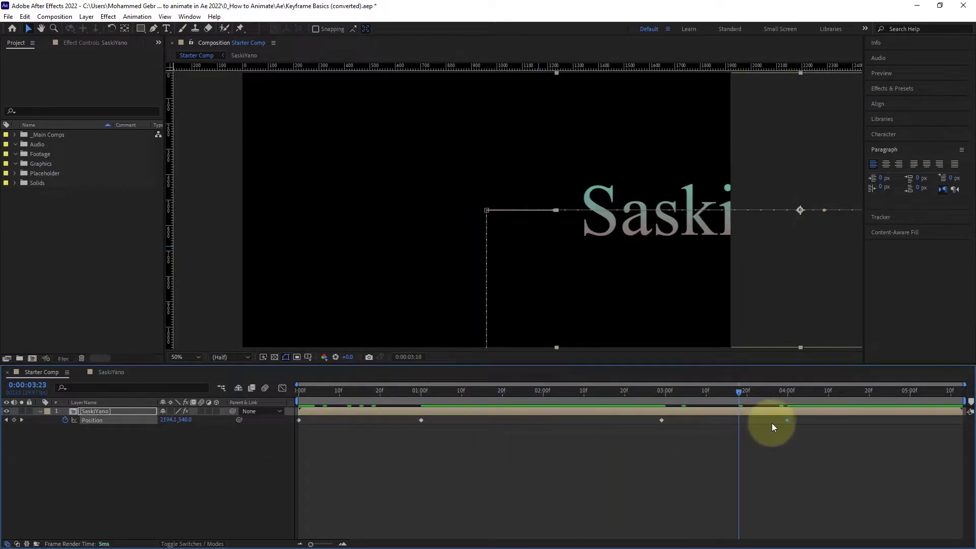
drag(751, 423, 243, 433)
click(340, 428)
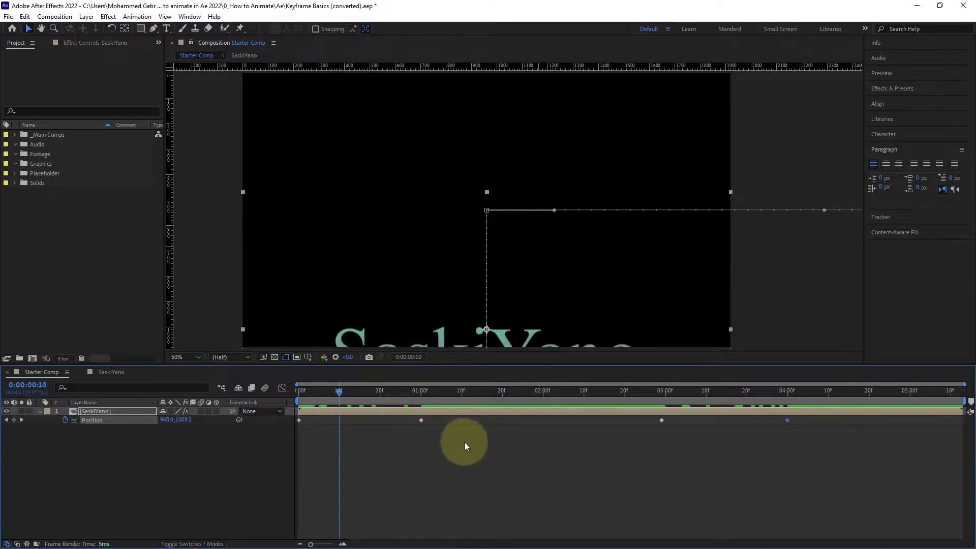
key(space)
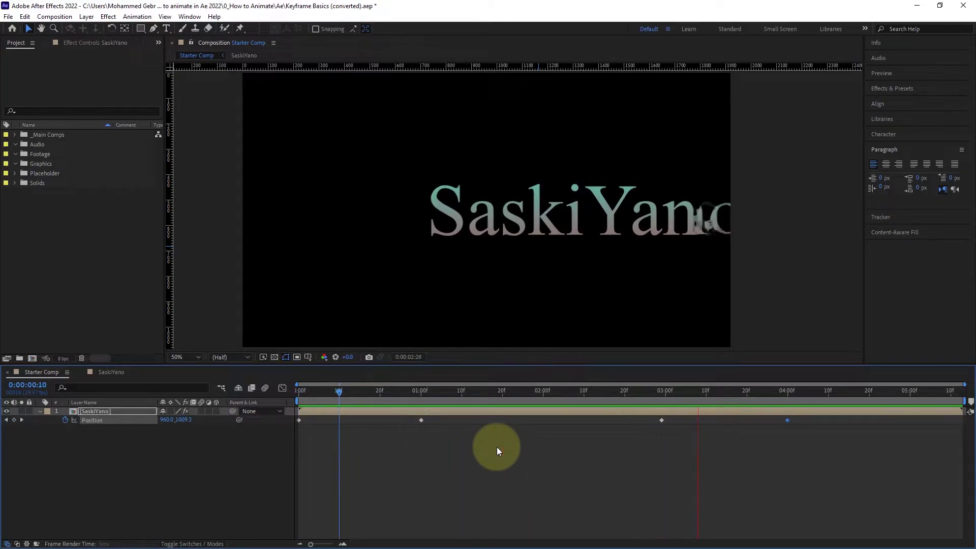
key(space)
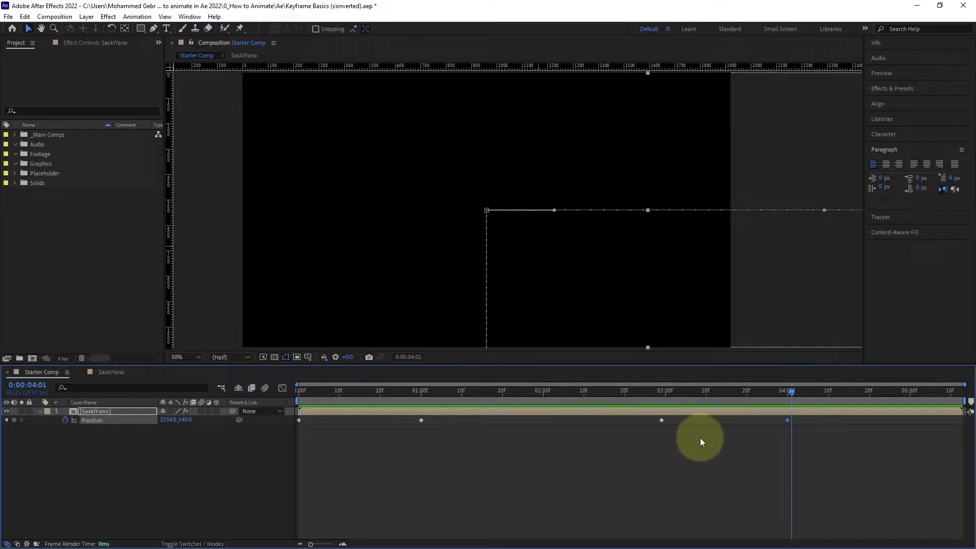
- Return to 0:00:00:00, enlarge the timeline area, and show all Position keyframes selected in the Graph Editor
click(421, 420)
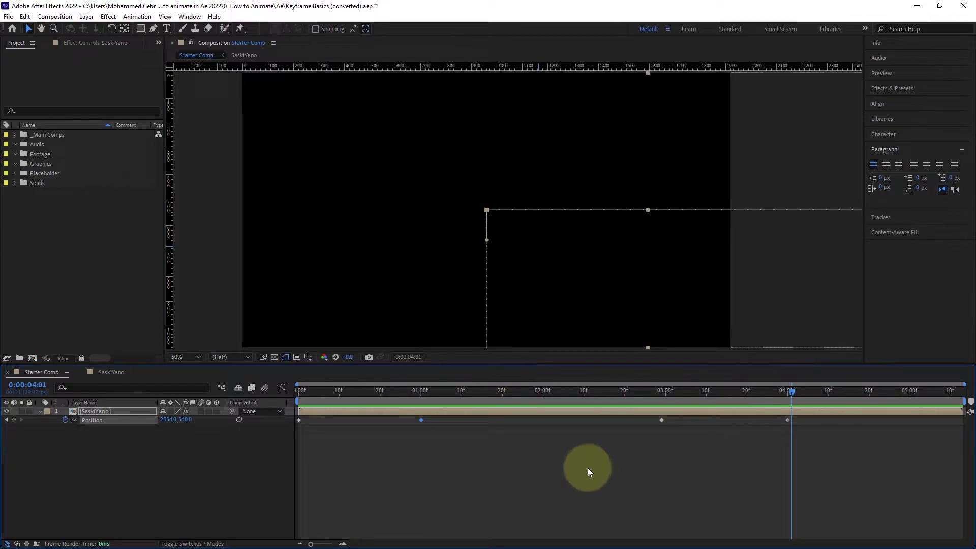
drag(793, 392, 273, 425)
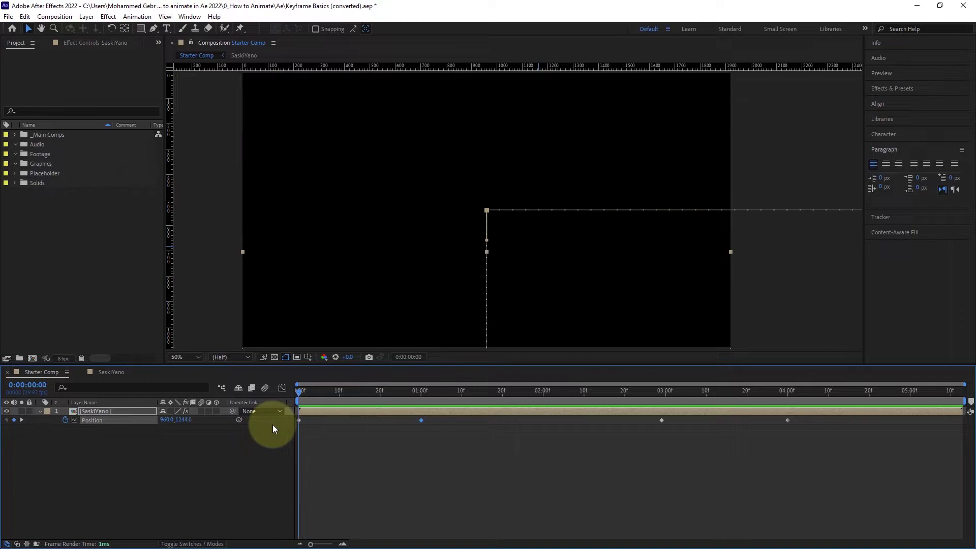
drag(235, 364, 227, 285)
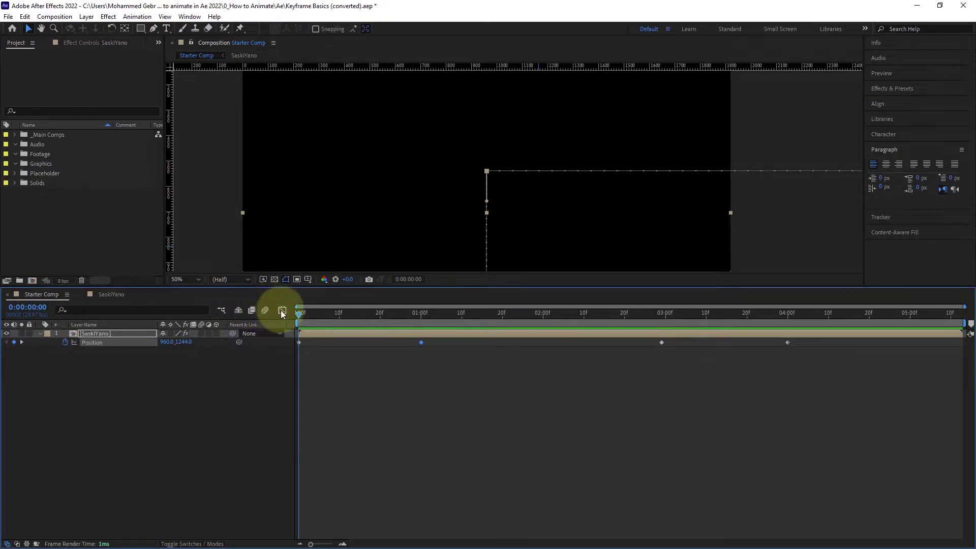
click(283, 311)
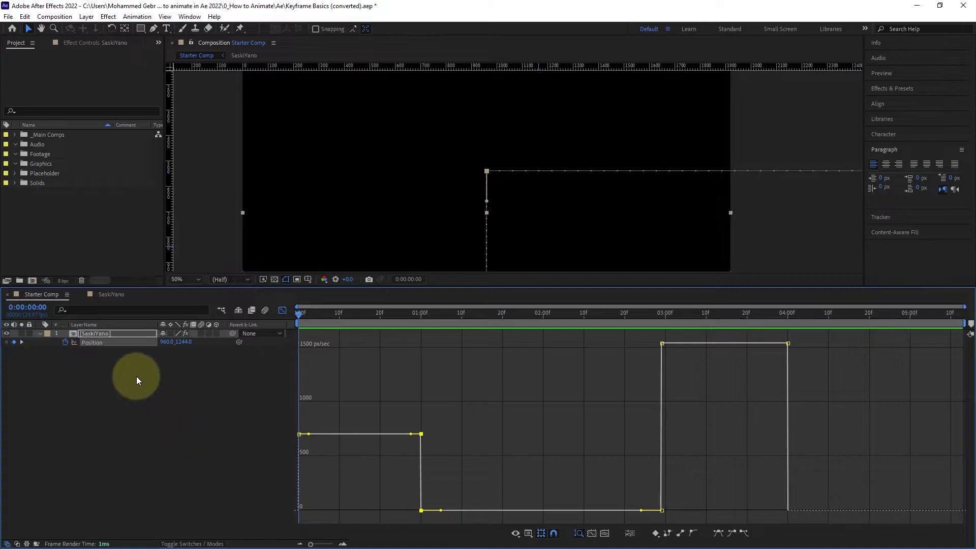
click(116, 344)
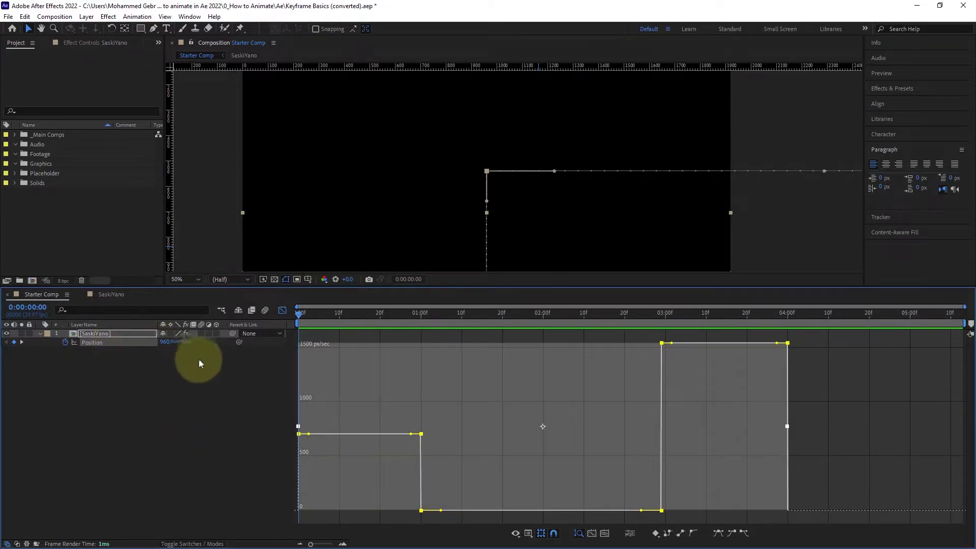
- Deselect the Position keyframes, view their value graph, and return to the speed graph
click(129, 353)
click(122, 346)
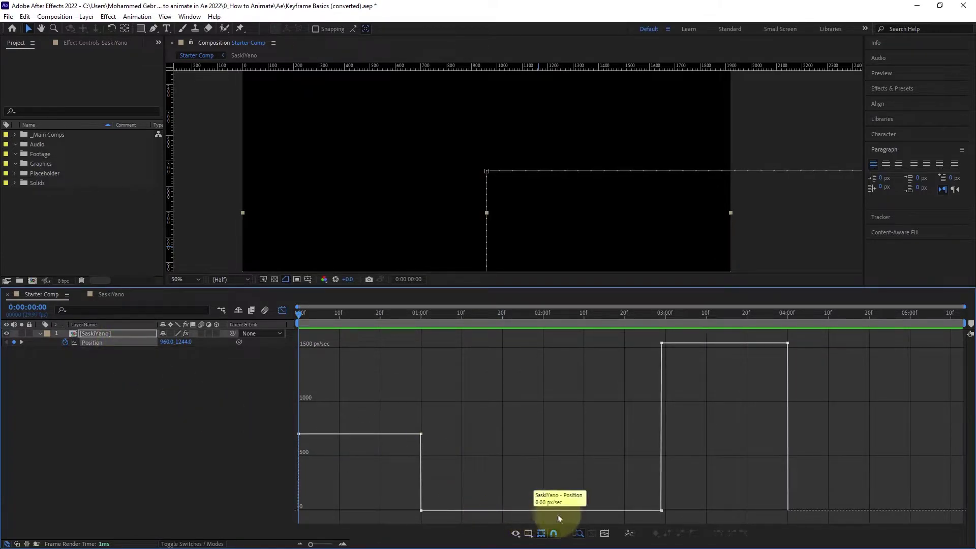
click(530, 535)
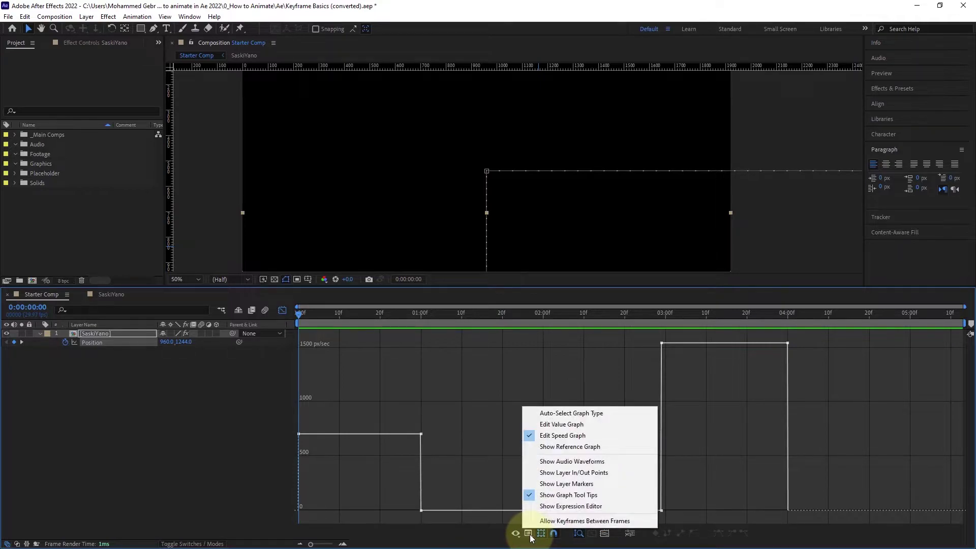
click(533, 424)
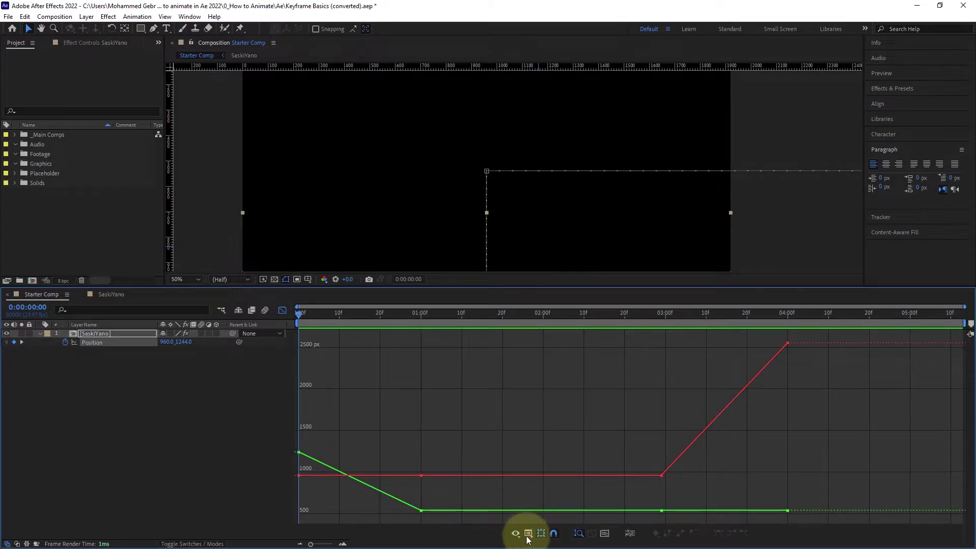
click(530, 534)
click(537, 436)
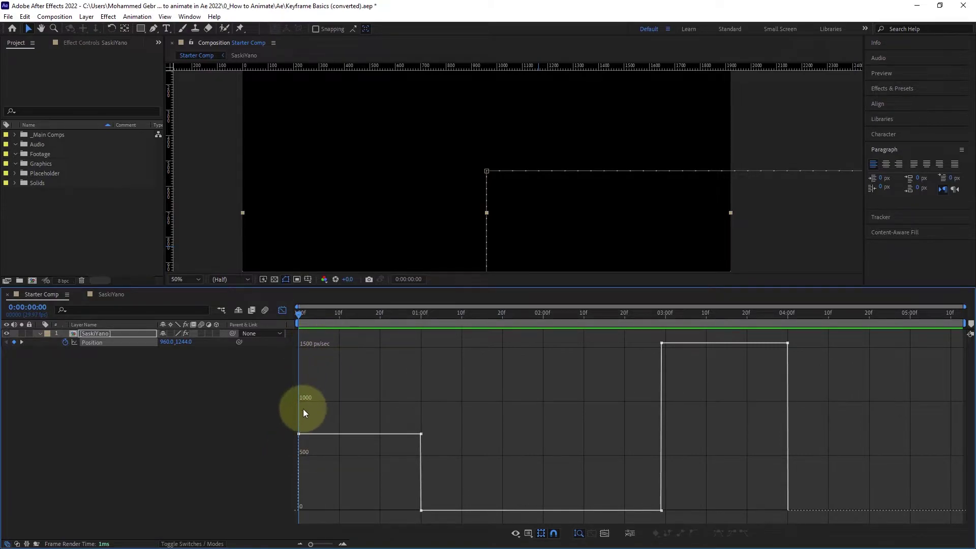
mouse_move(299, 434)
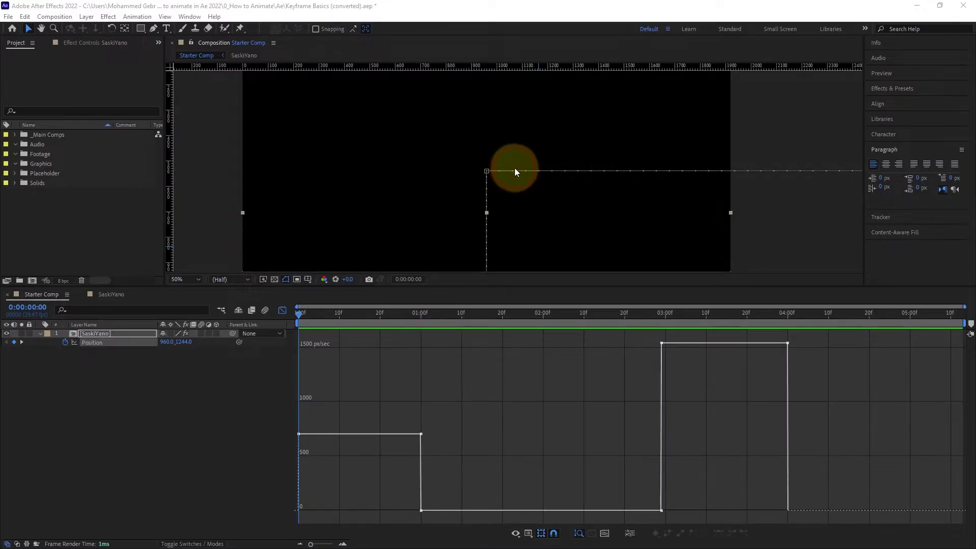
- Leave the Graph Editor, reduce the timeline area's height, and apply Easy Ease to all four Position keyframes
click(281, 310)
drag(234, 289, 234, 331)
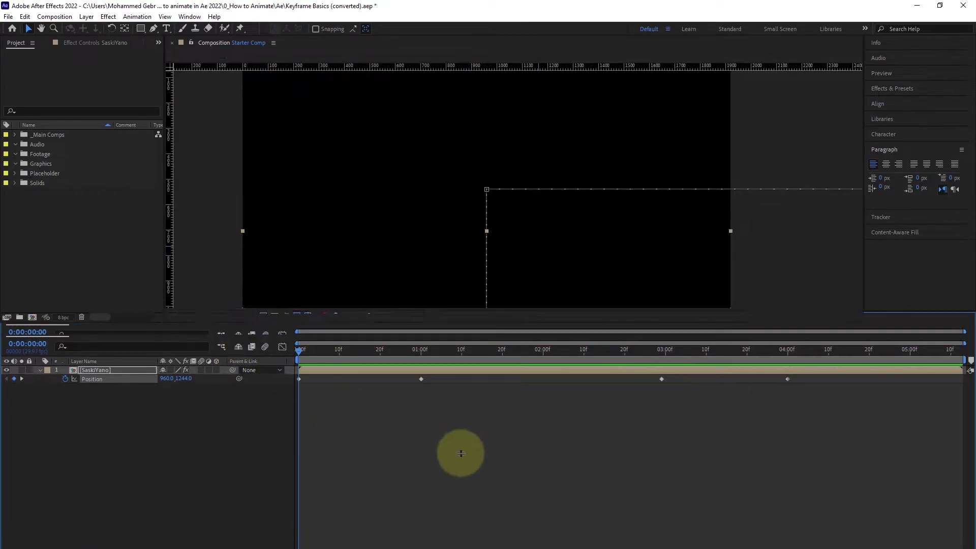
click(422, 383)
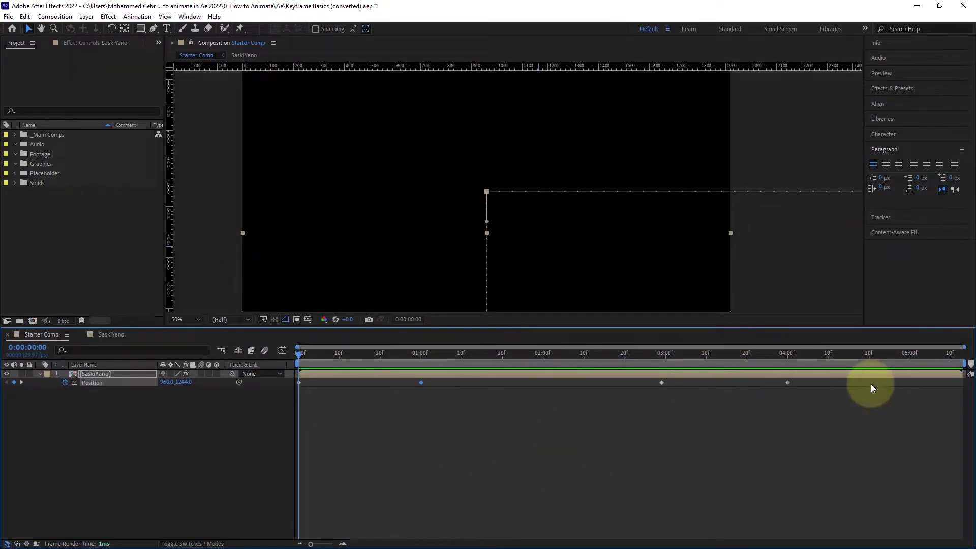
drag(851, 405, 295, 383)
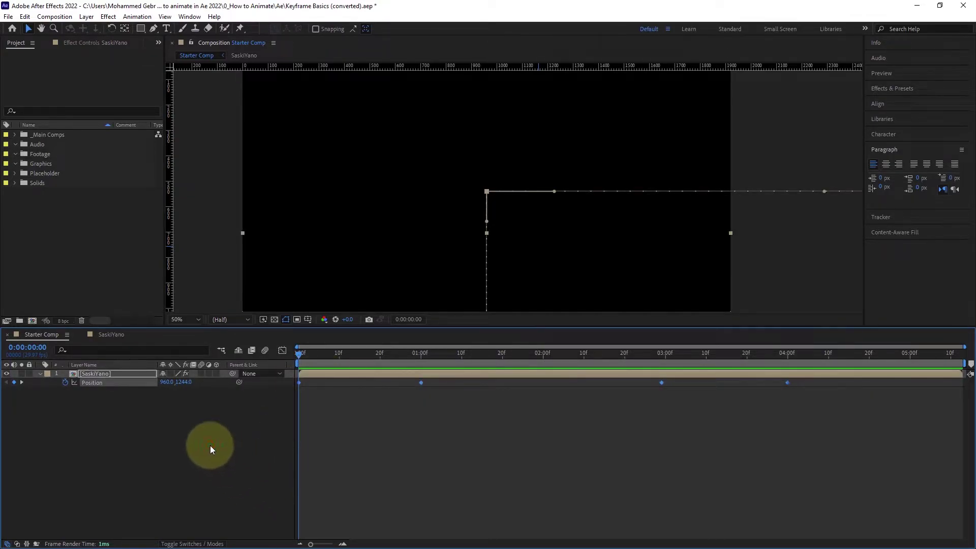
click(75, 392)
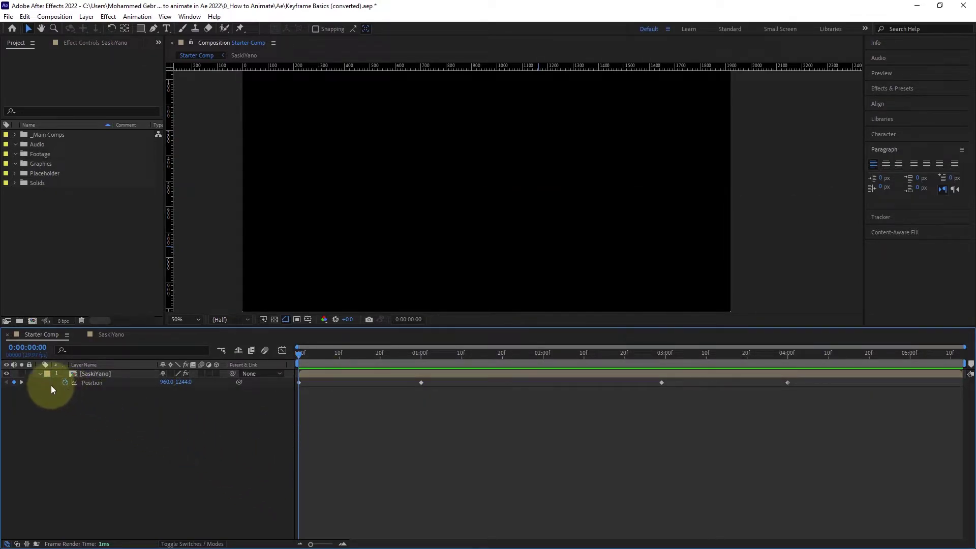
click(93, 383)
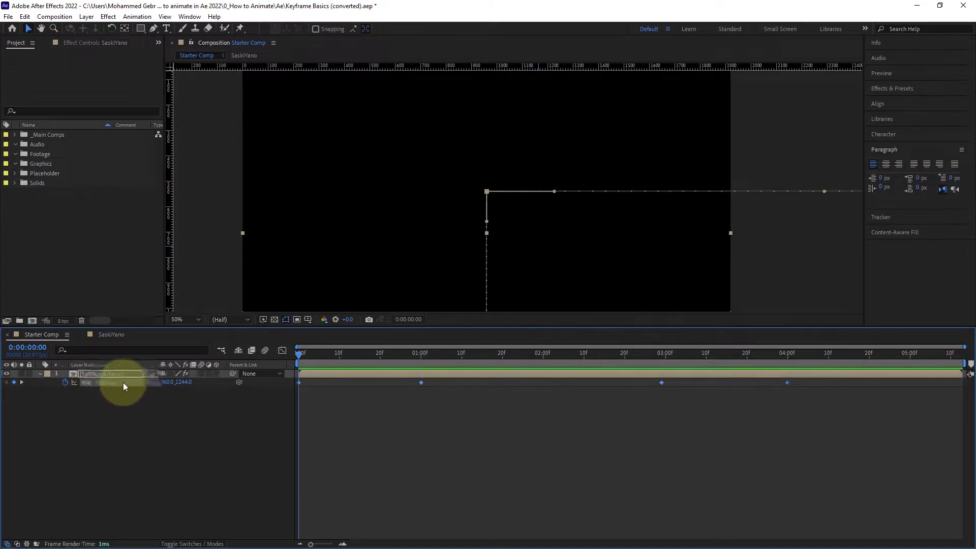
right_click(421, 383)
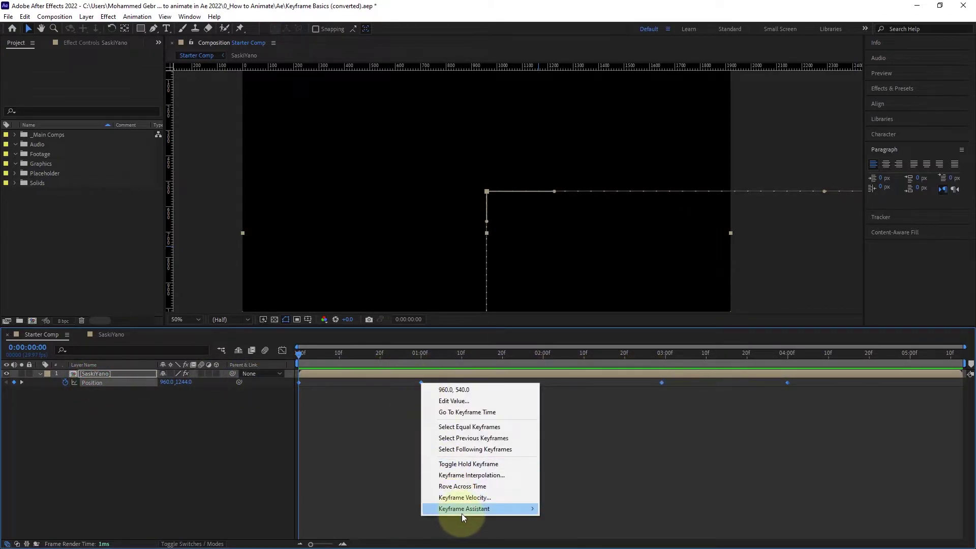
mouse_move(468, 509)
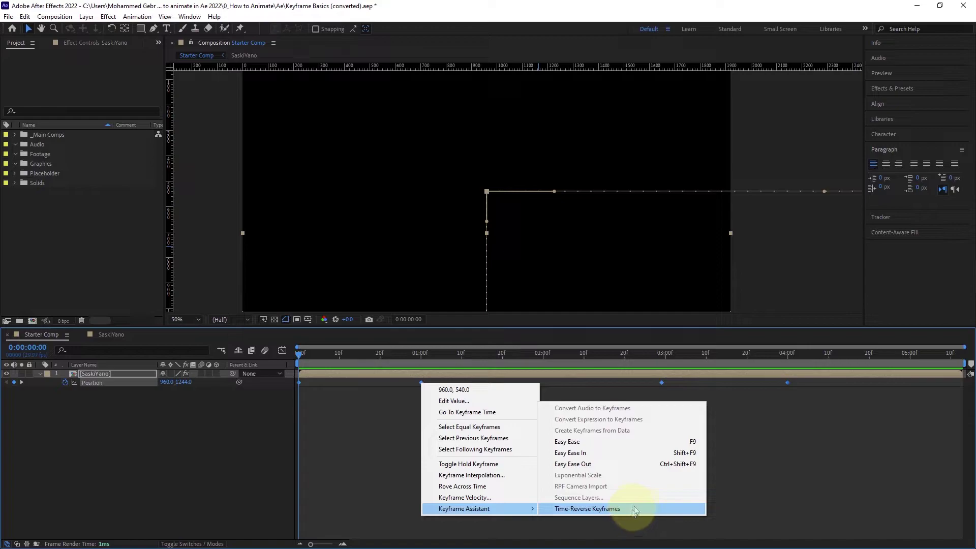
click(585, 442)
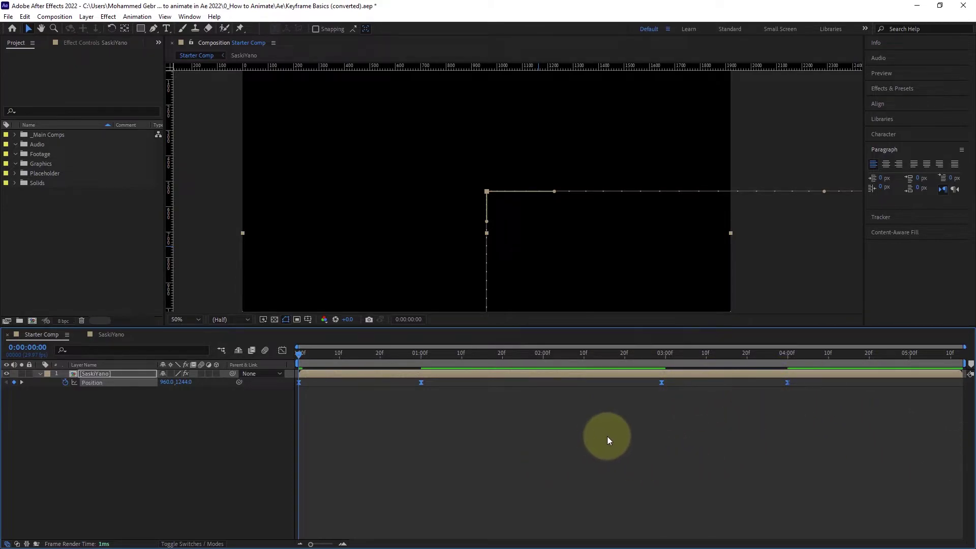
- Play the eased animation and stop with the playhead at about 0:00:00:18
click(344, 427)
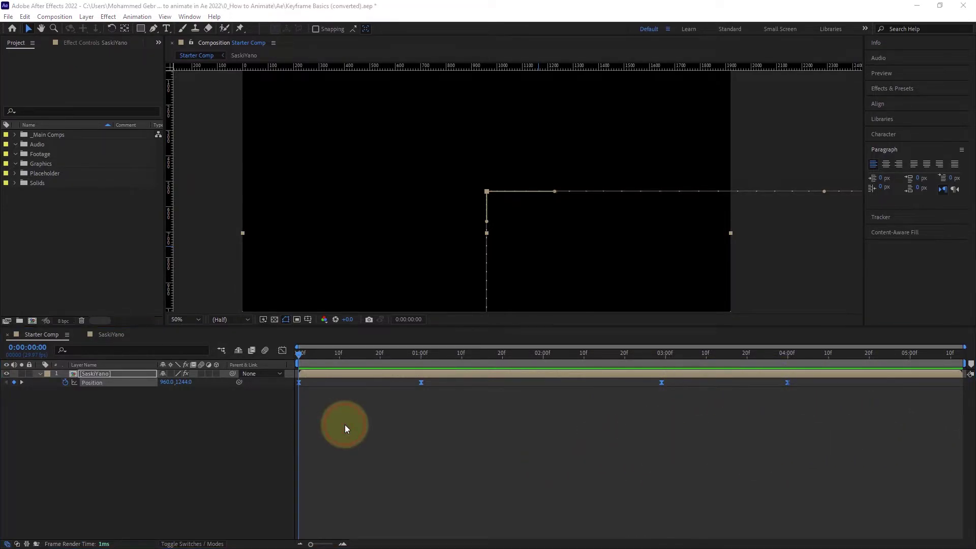
key(space)
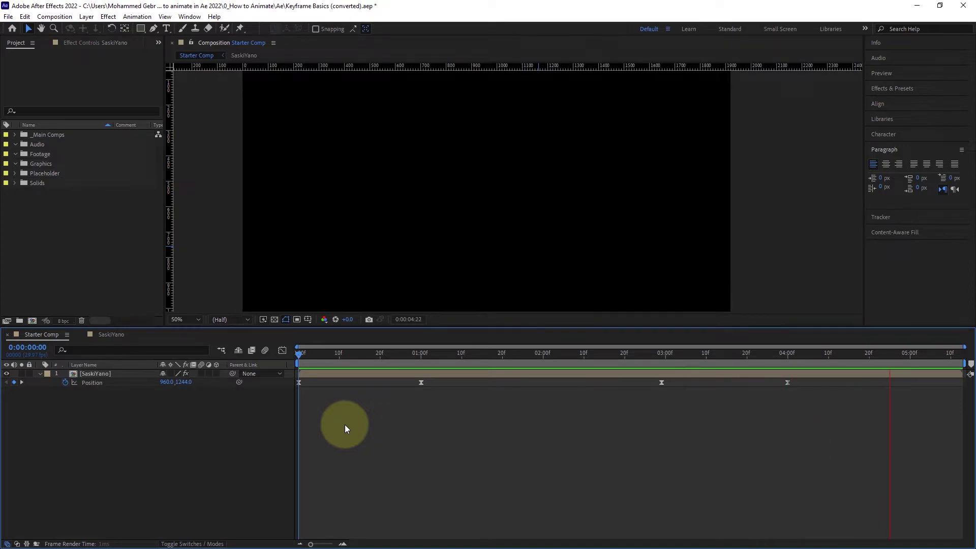
click(378, 367)
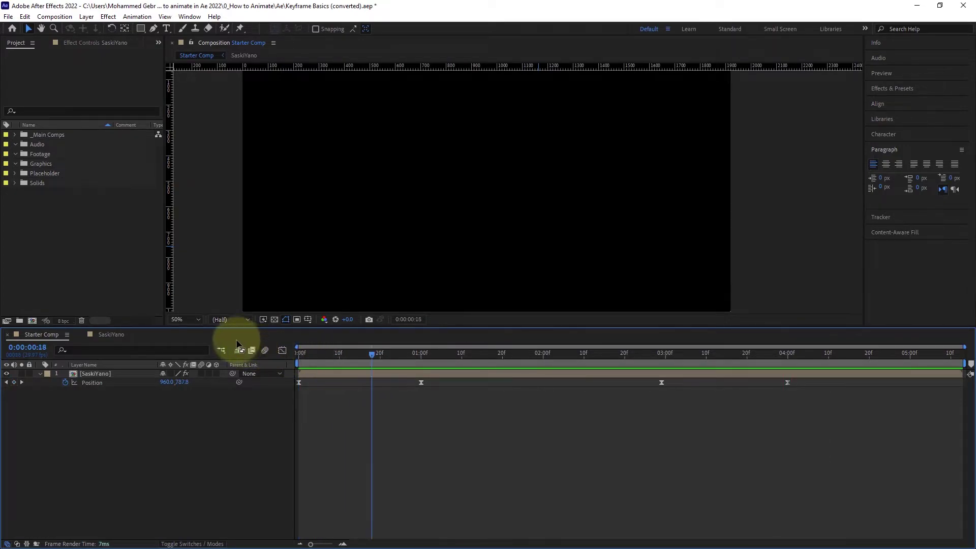
- Show the eased Position speed graph in the Graph Editor and examine its curves
click(282, 351)
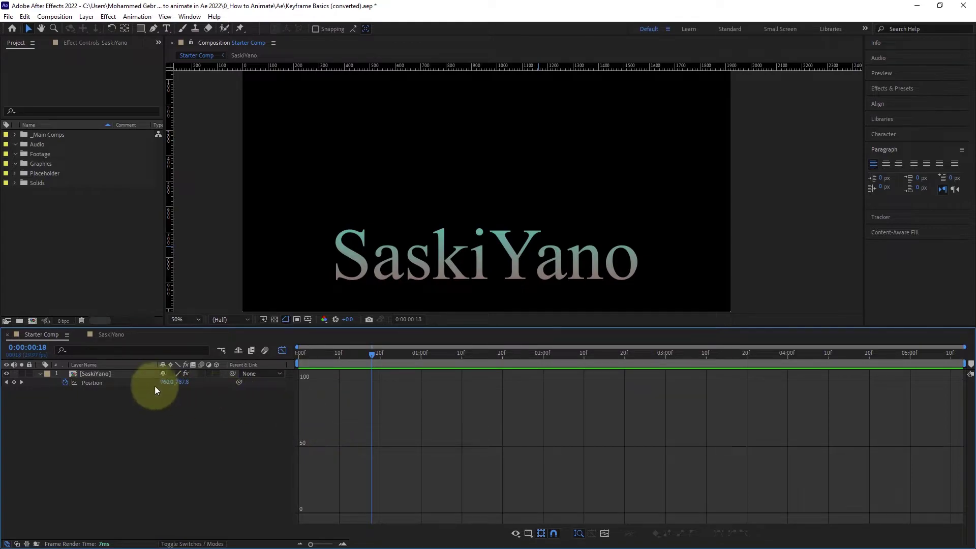
click(130, 381)
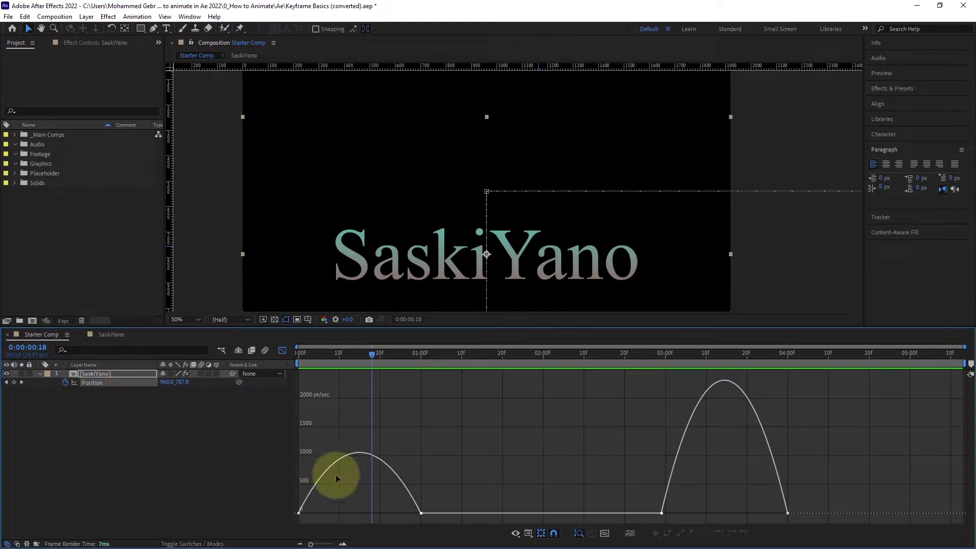
mouse_move(352, 458)
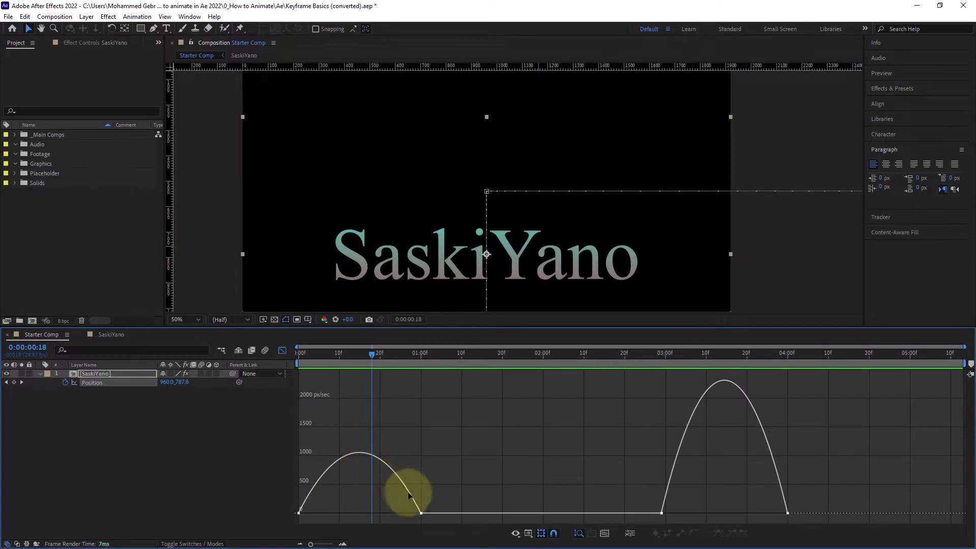
mouse_move(540, 518)
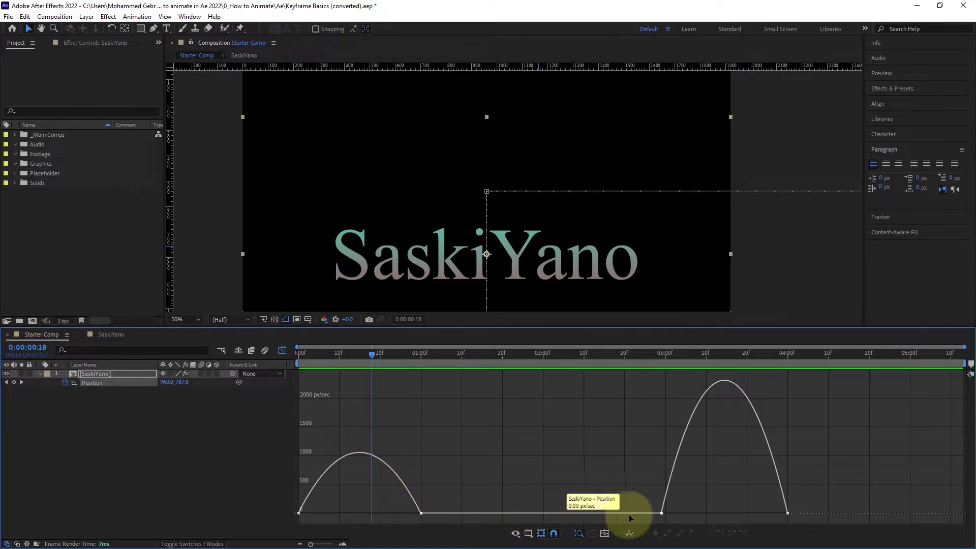
- Move into the hold section of the timeline, return to the start, and play the animation to compare it with the speed curves
click(533, 353)
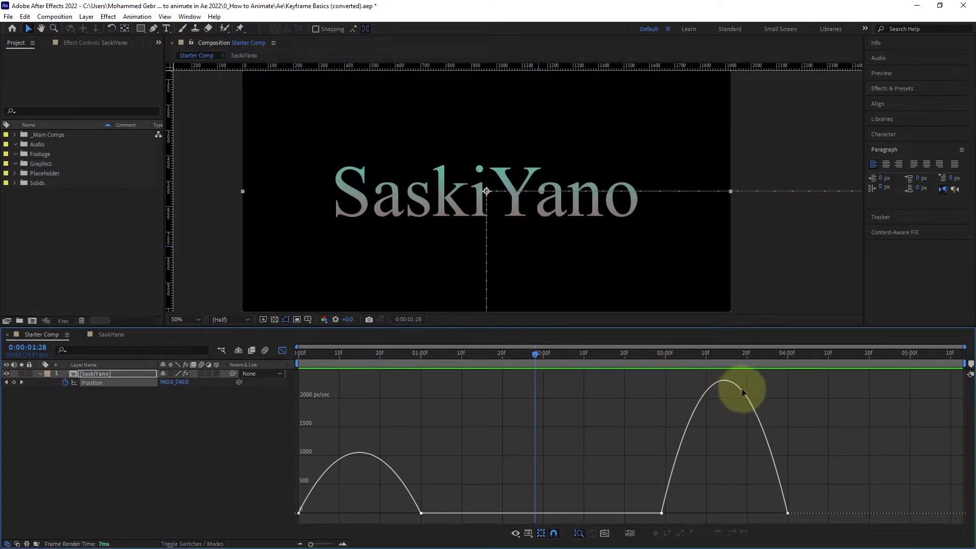
drag(536, 353, 262, 377)
key(space)
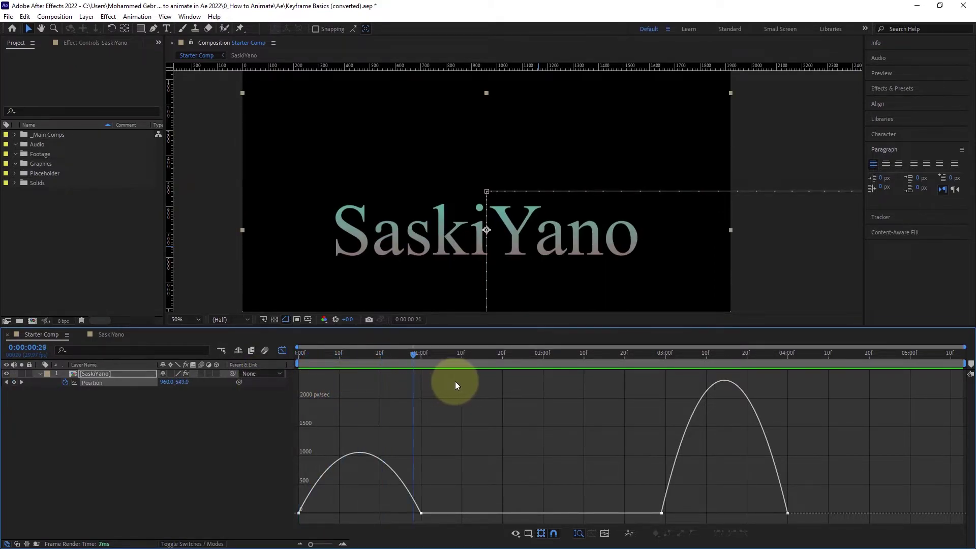
- Lengthen the facing speed handles of the first two Position keyframes so the entrance peaks sharply around frame 10
drag(435, 522, 364, 514)
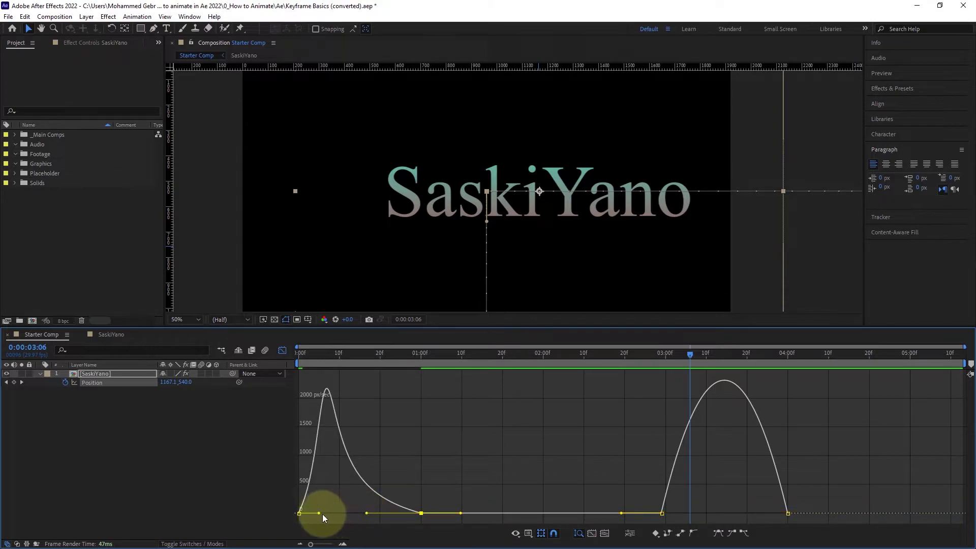
drag(331, 513, 334, 513)
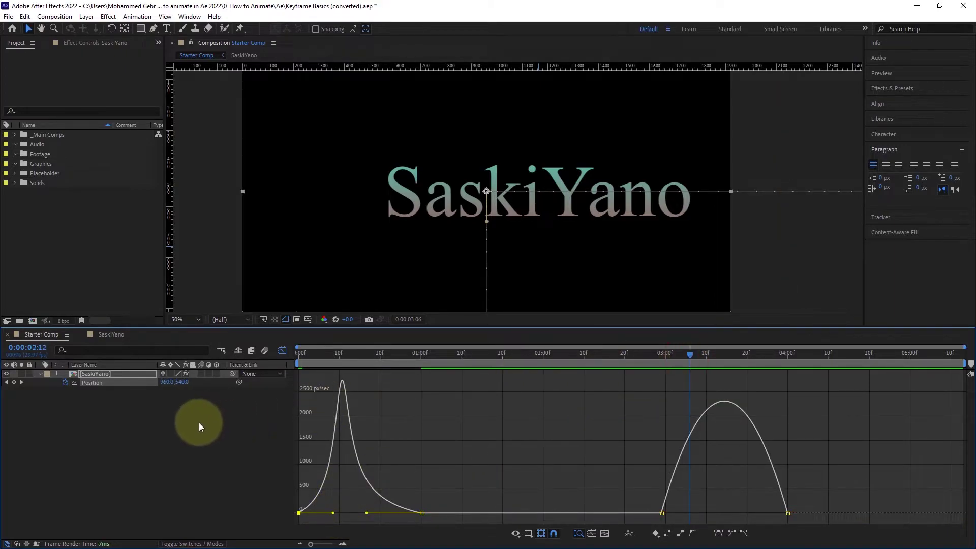
- Play and scrub the text's entrance to check its sharper acceleration, and return to 0:00:00:00
key(Home)
key(space)
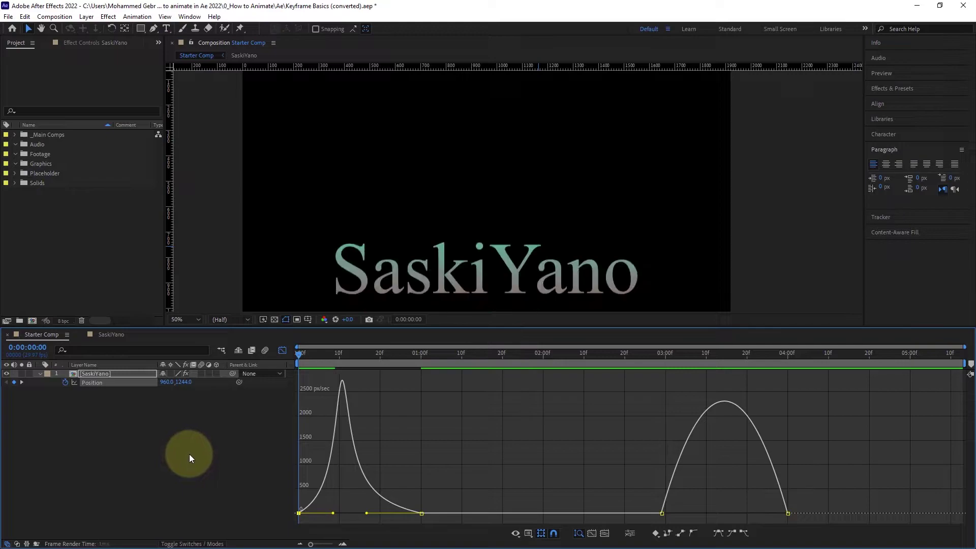
key(space)
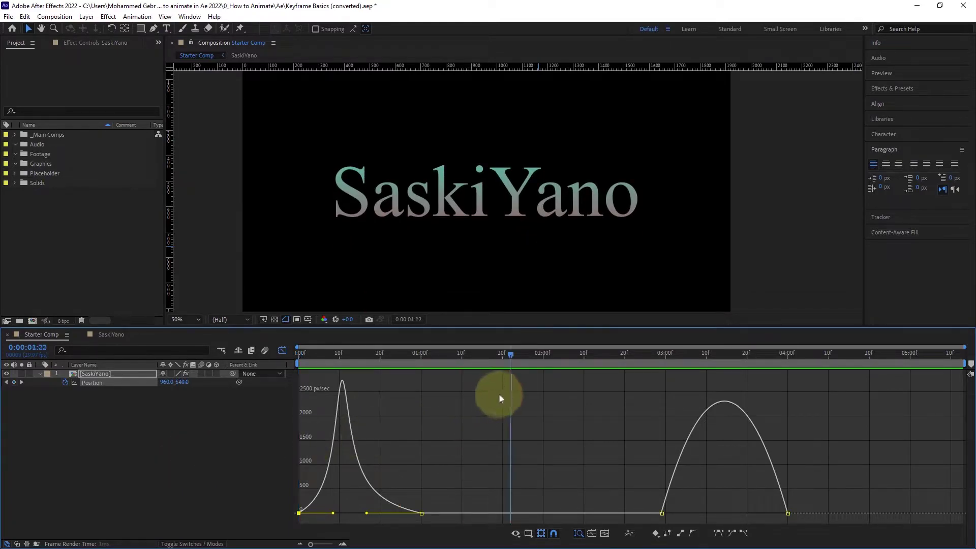
key(Home)
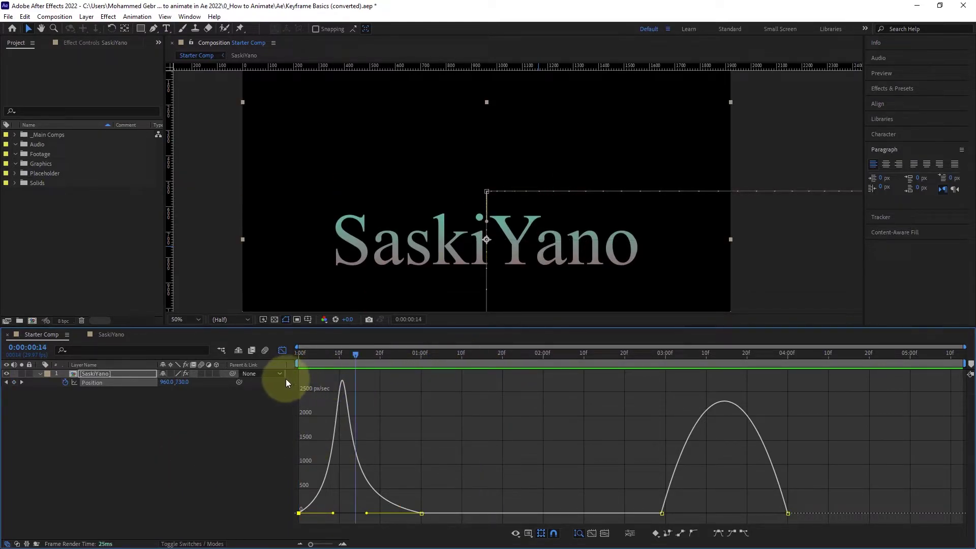
drag(297, 383, 256, 403)
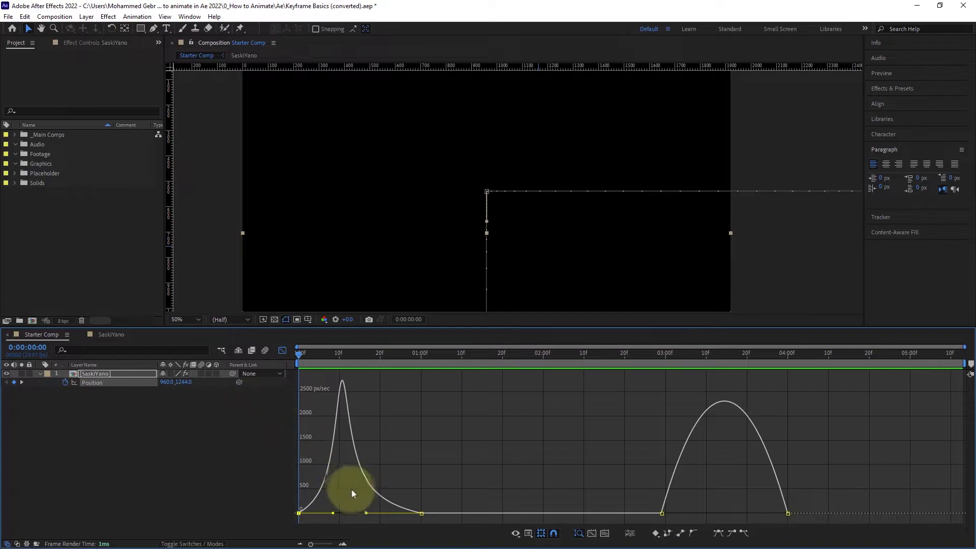
- Collapse the first Position keyframe's outgoing handle so the entrance starts at peak speed and slows to a stop at 0:00:01:00
click(334, 514)
drag(333, 513, 281, 515)
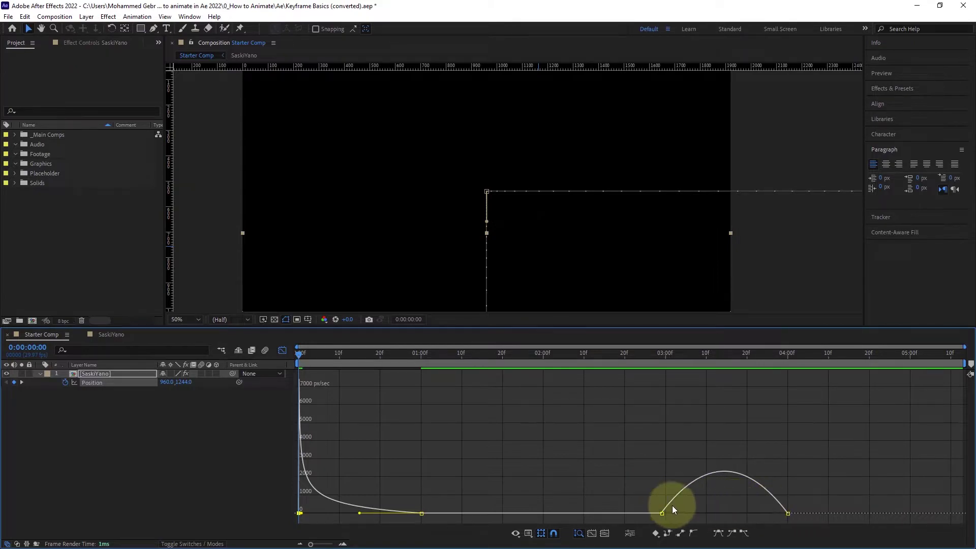
- Select the last two Position keyframes and shift their facing handles toward the end so the exit speed peaks at 0:00:04:00
drag(804, 495, 622, 509)
drag(806, 494, 636, 517)
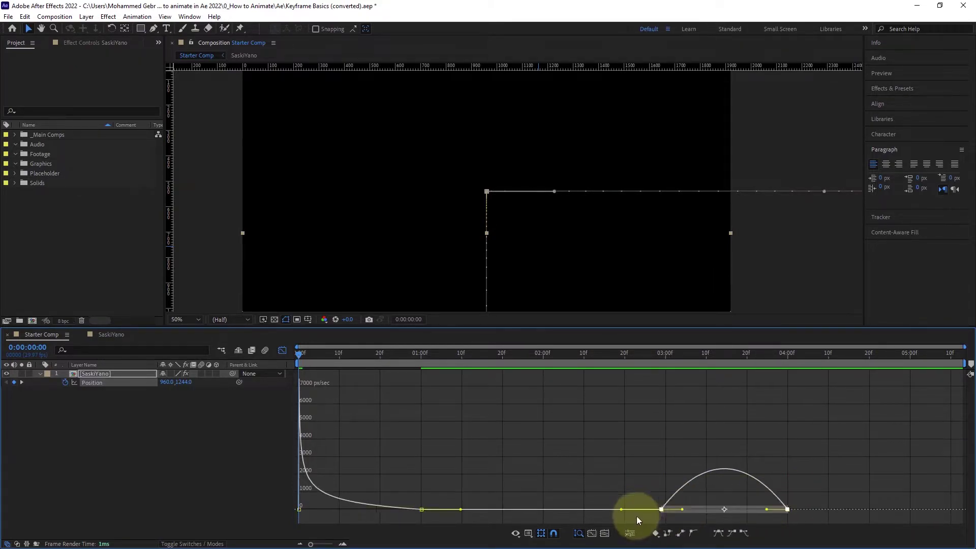
drag(766, 510, 805, 512)
drag(683, 510, 813, 509)
- Play the animation to check the accelerating exit and return to 0:00:00:00
key(space)
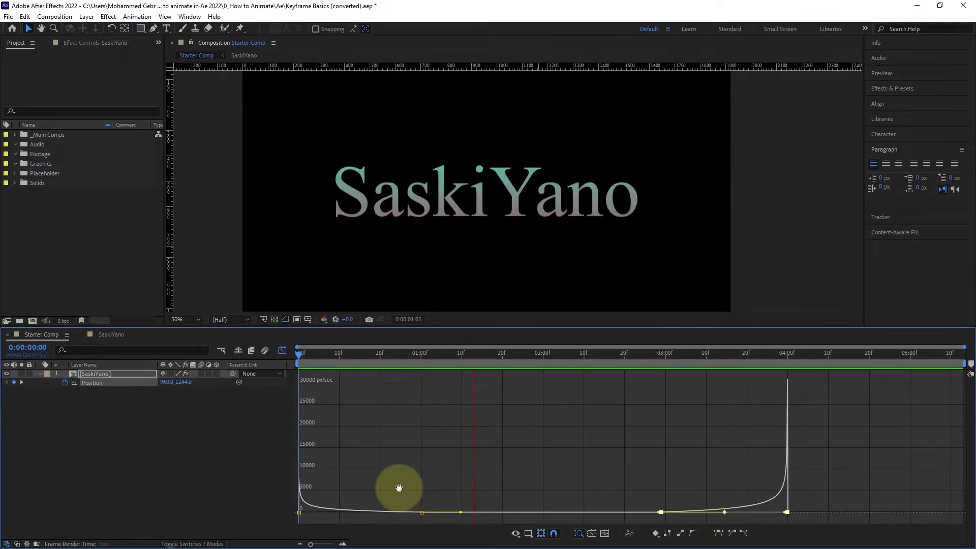
key(space)
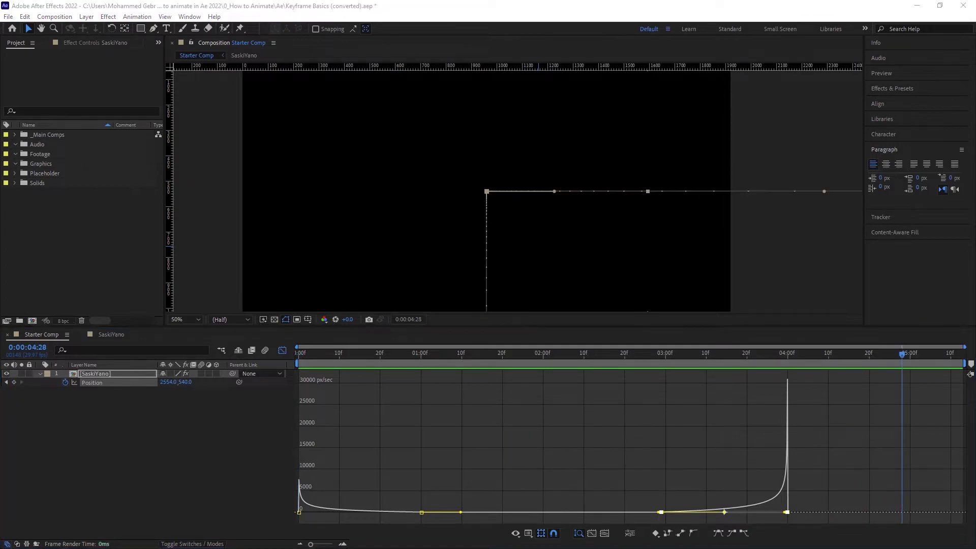
drag(901, 355, 259, 433)
- Undo the exit handle change and reshape the last two keyframes' handles so the exit peaks at 0:00:02:29 and slows toward 0:00:04:00
click(725, 513)
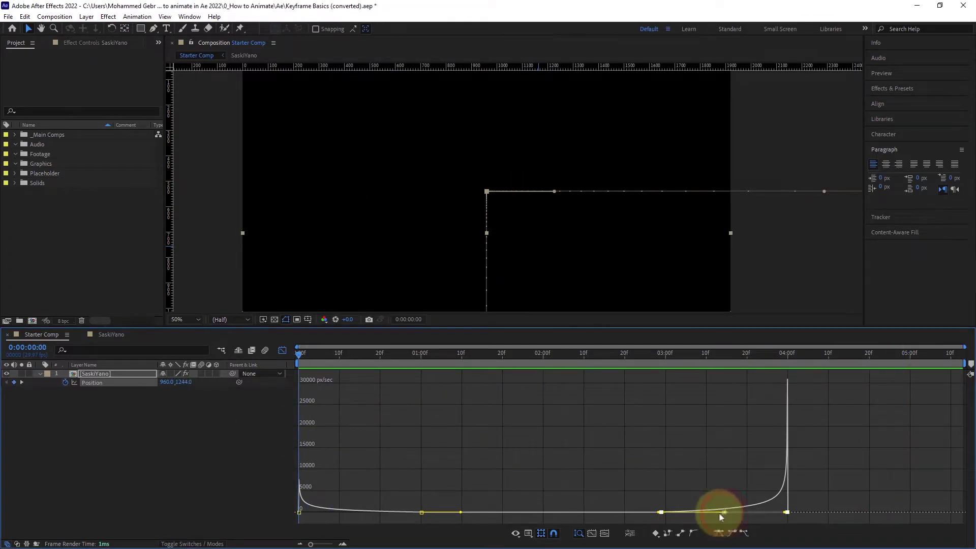
key(ctrl+z)
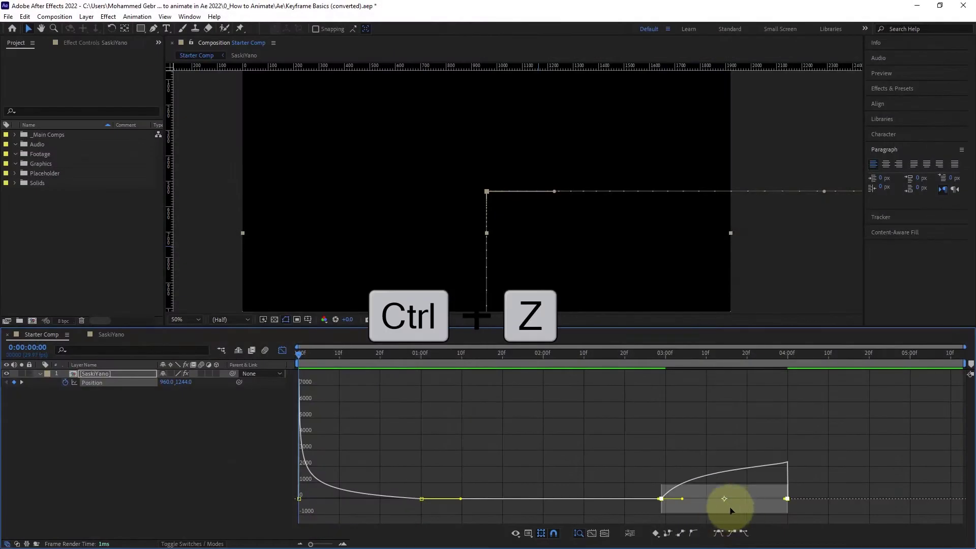
drag(730, 506, 649, 514)
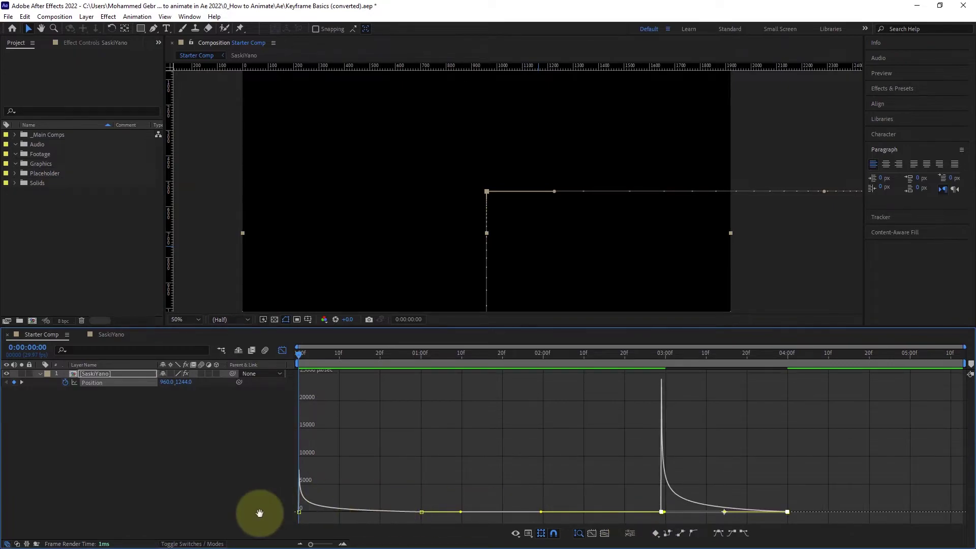
- Play the animation in the speed graph and in the keyframe view, and scrub the playhead to 0:00:01:11
key(space)
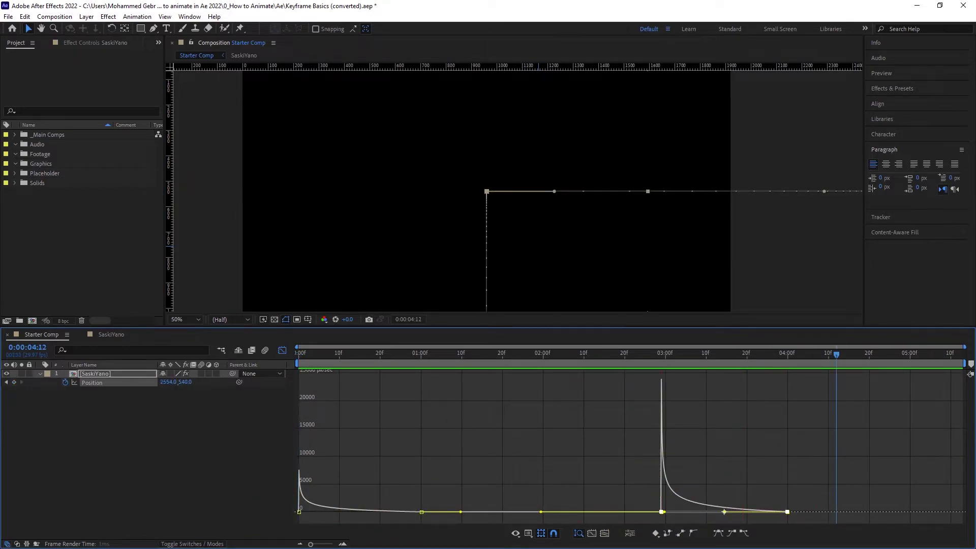
key(space)
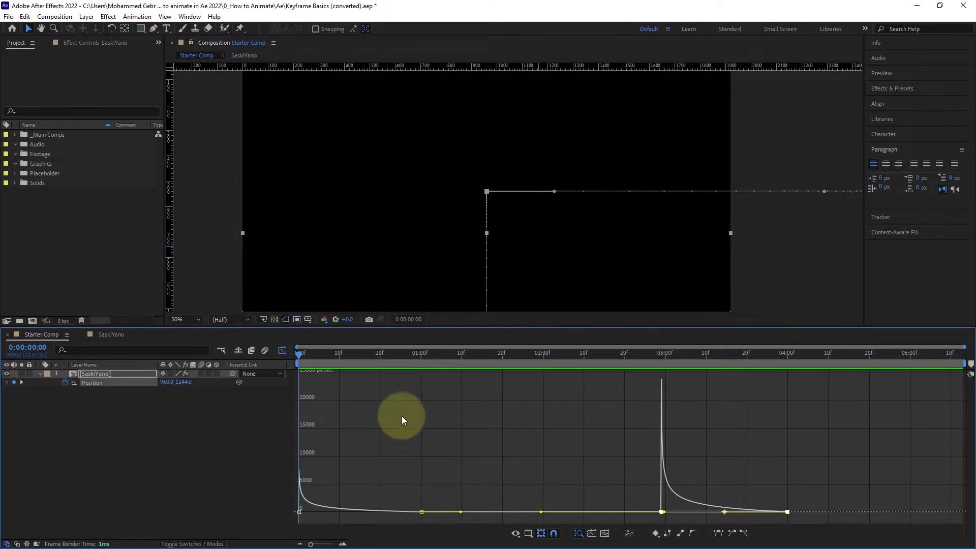
click(282, 350)
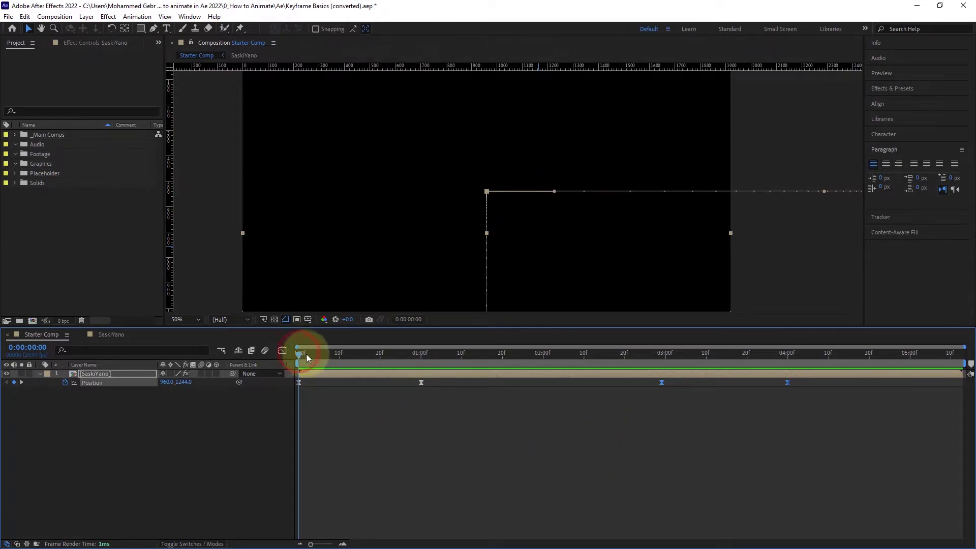
key(space)
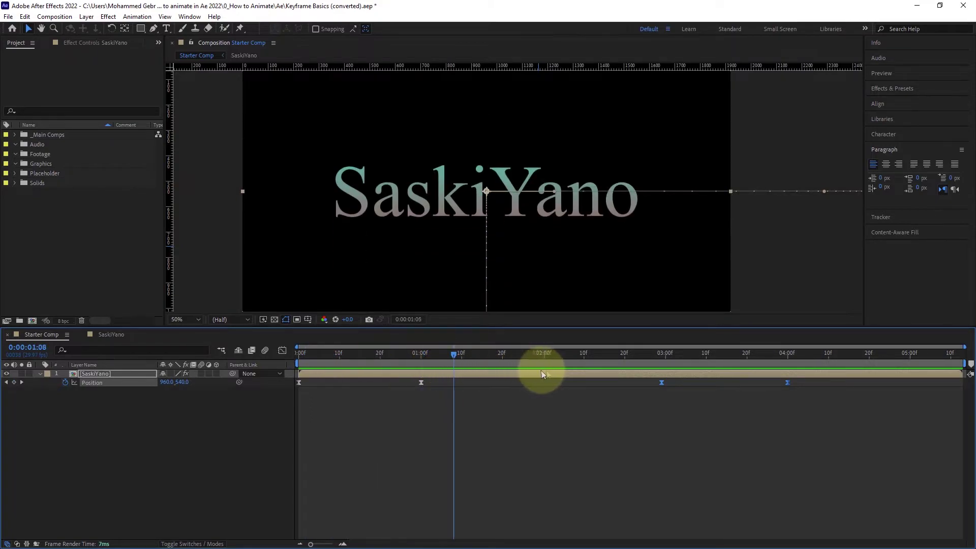
drag(784, 384, 464, 400)
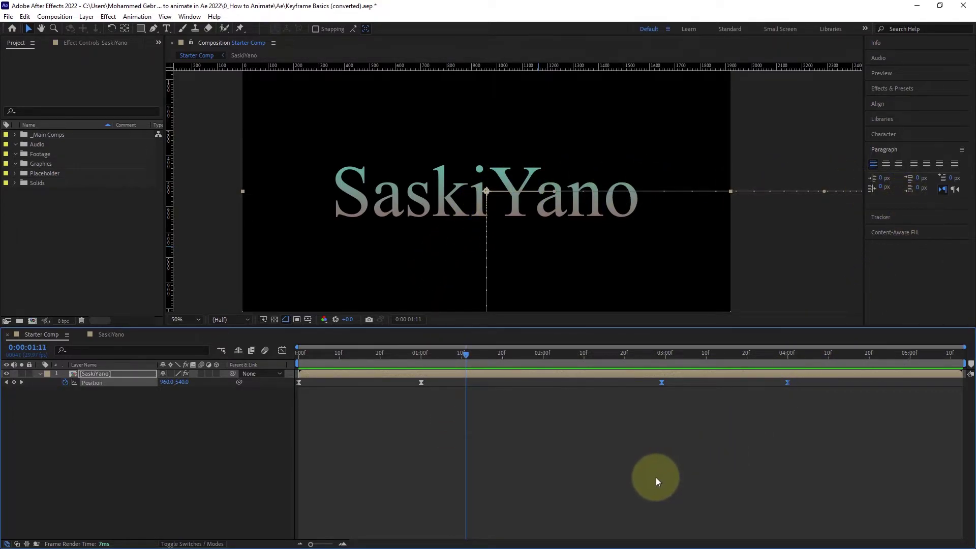
- Move the second Position keyframe earlier to 0:00:00:25 in the Graph Editor to shorten the entrance
click(283, 350)
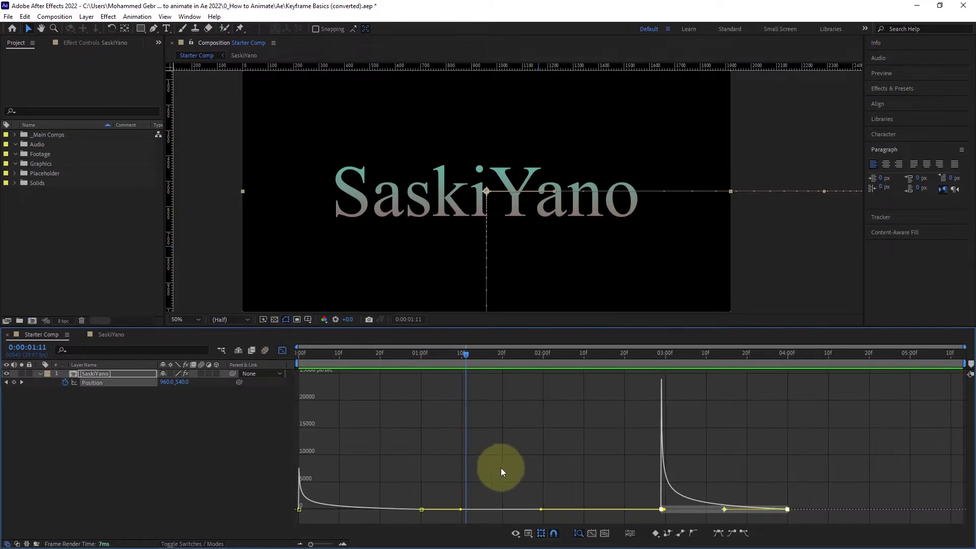
mouse_move(412, 512)
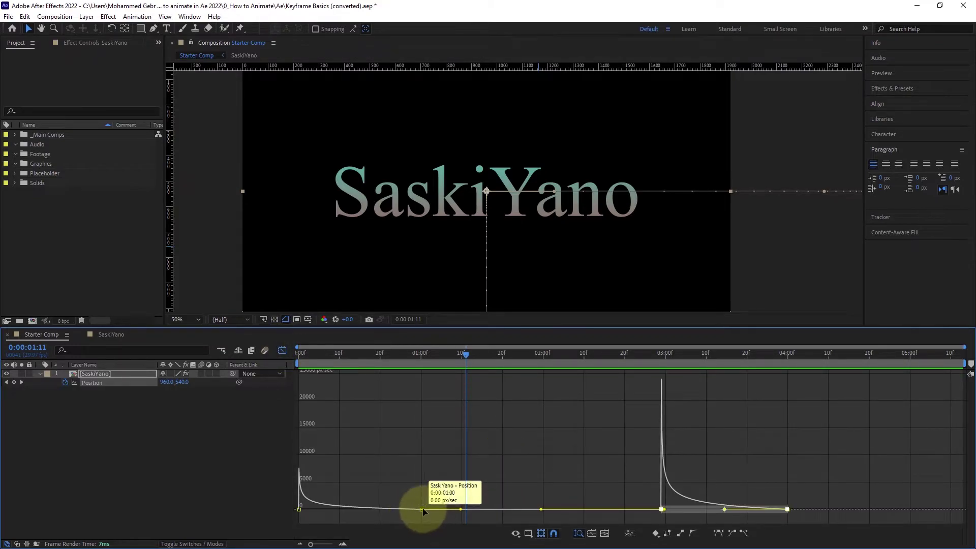
drag(422, 510, 401, 511)
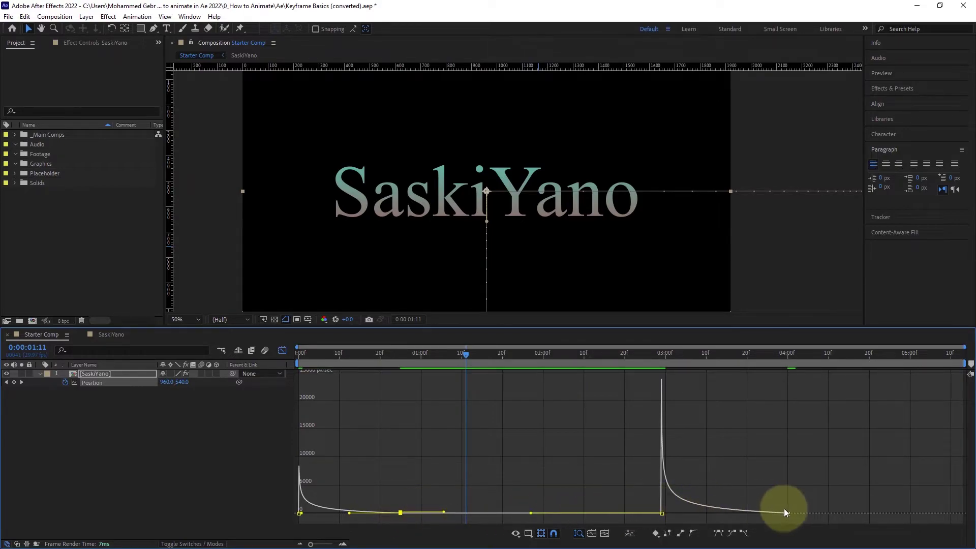
- Lengthen the exit and entrance keyframe handles so both speed curves rise smoothly, peaking near 0:00:03:12 and 0:00:00:11
drag(804, 502, 777, 518)
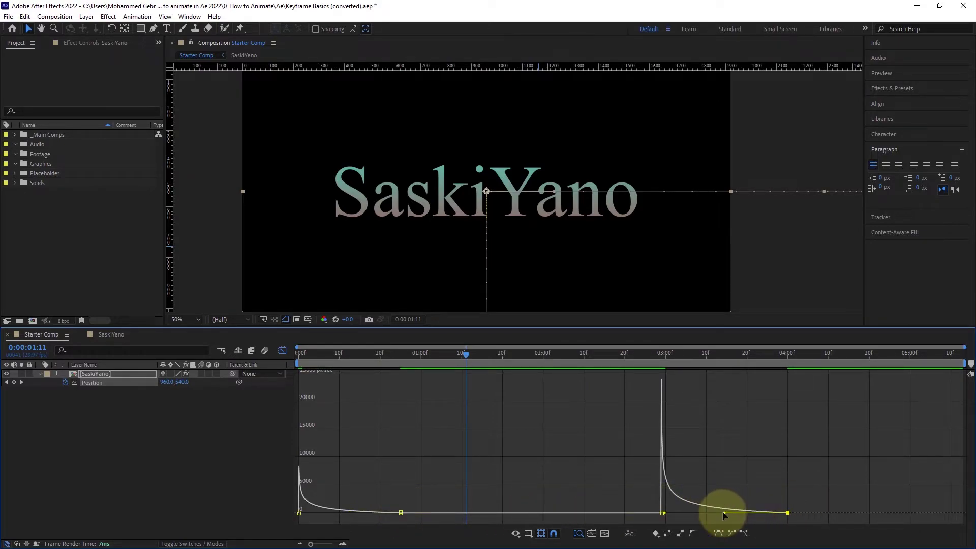
drag(738, 514, 742, 514)
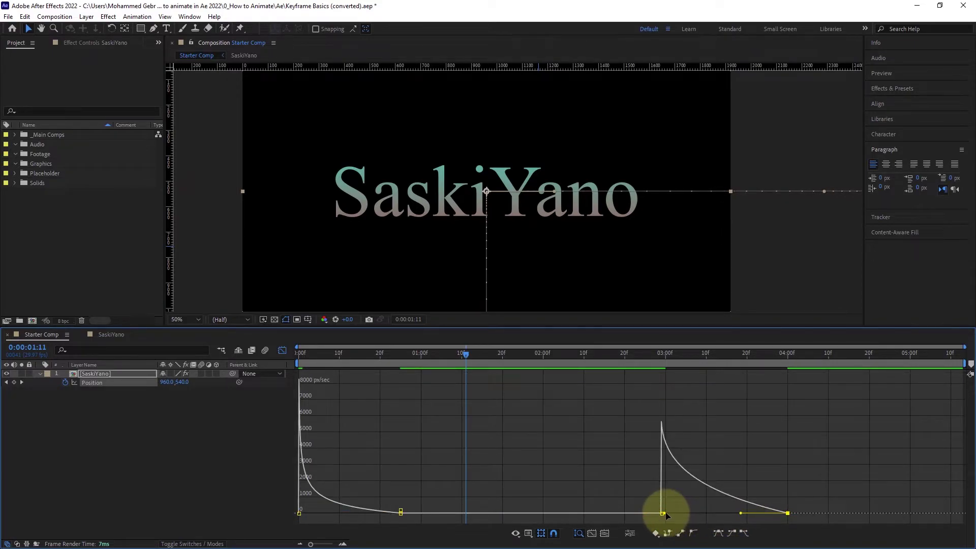
drag(673, 514, 704, 514)
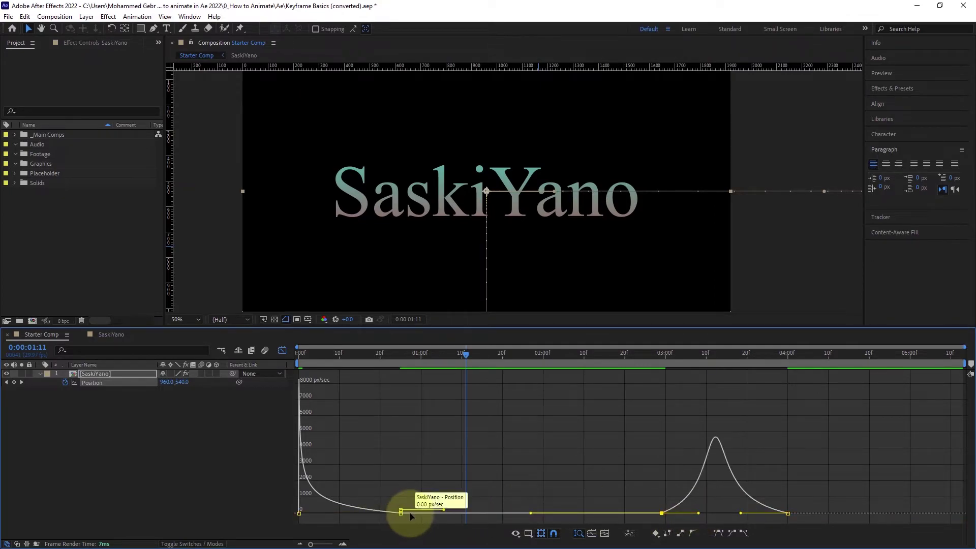
click(401, 513)
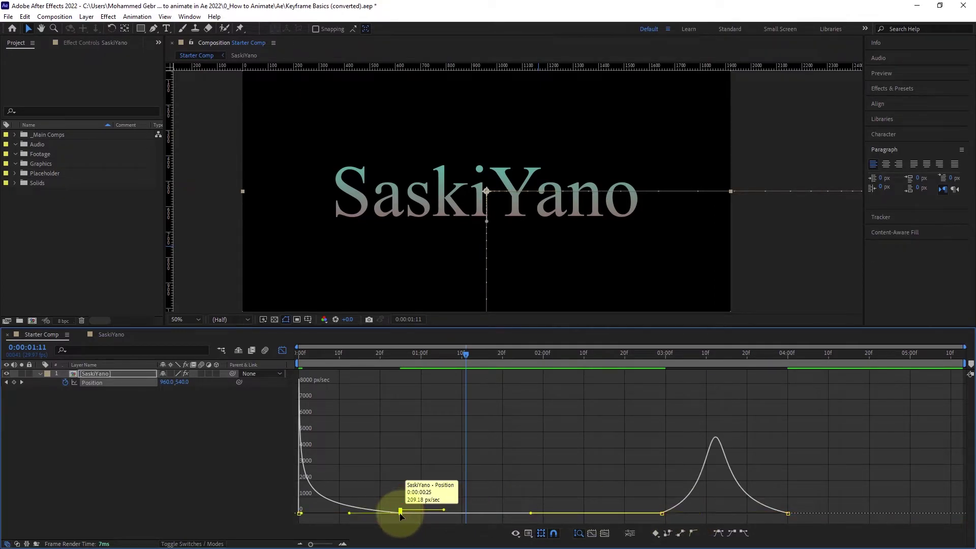
drag(300, 513, 362, 514)
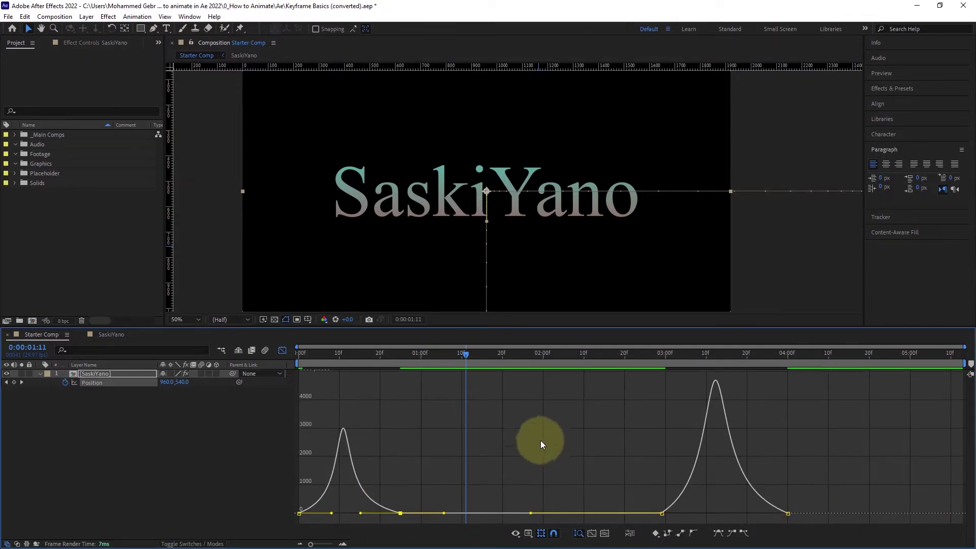
- Play the animation from 0:00:00:00 to check the smoothed entrance and exit
key(Home)
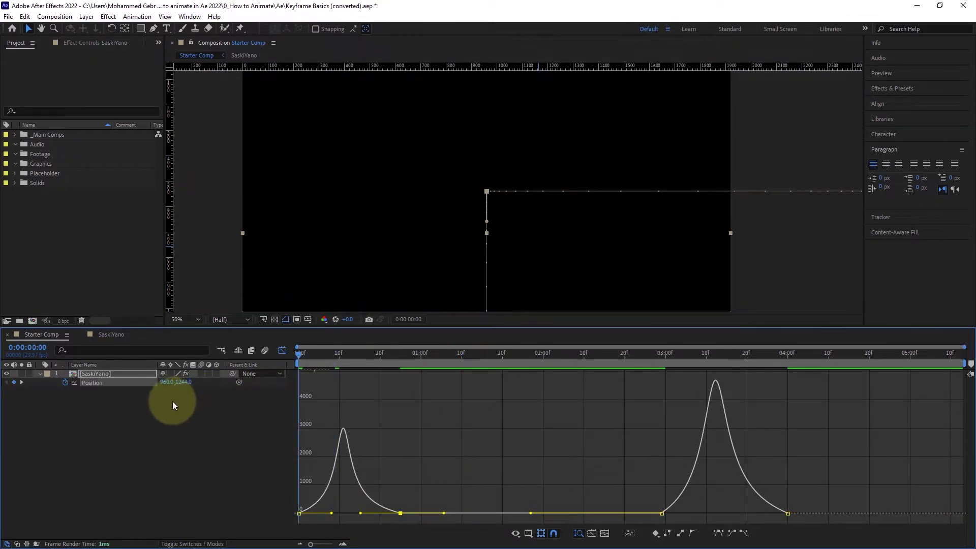
key(space)
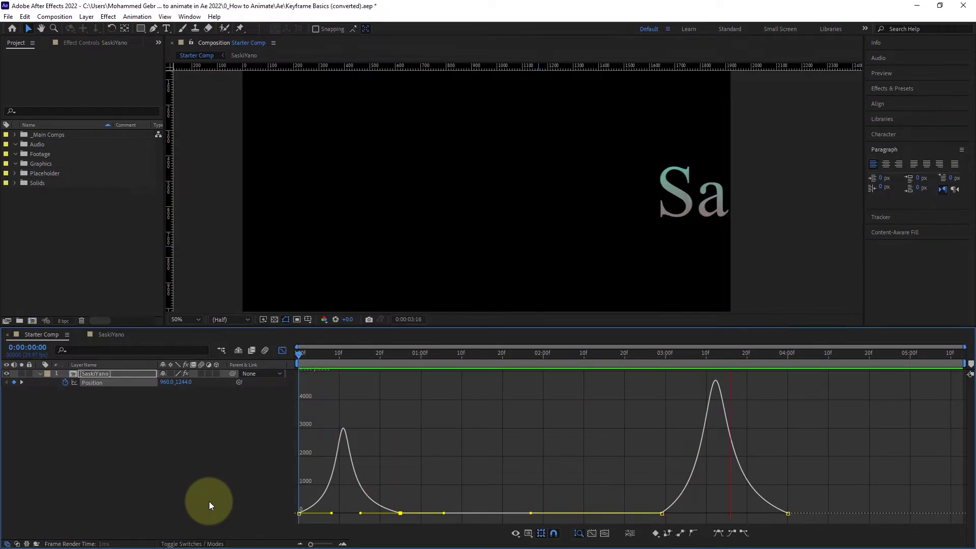
key(space)
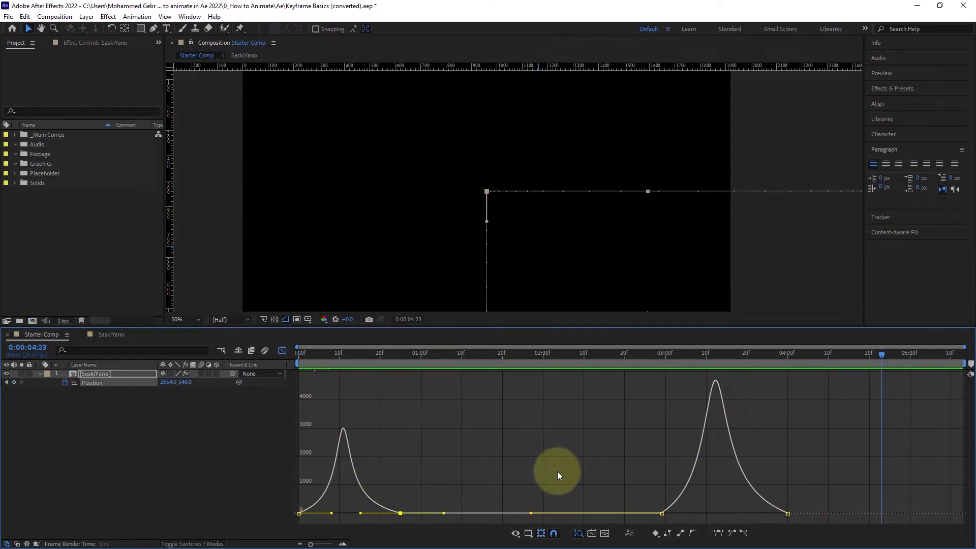
- Reduce the text's Position animation to the starting keyframe and one at 0:00:01:02 with the text raised to 960, 256
click(282, 350)
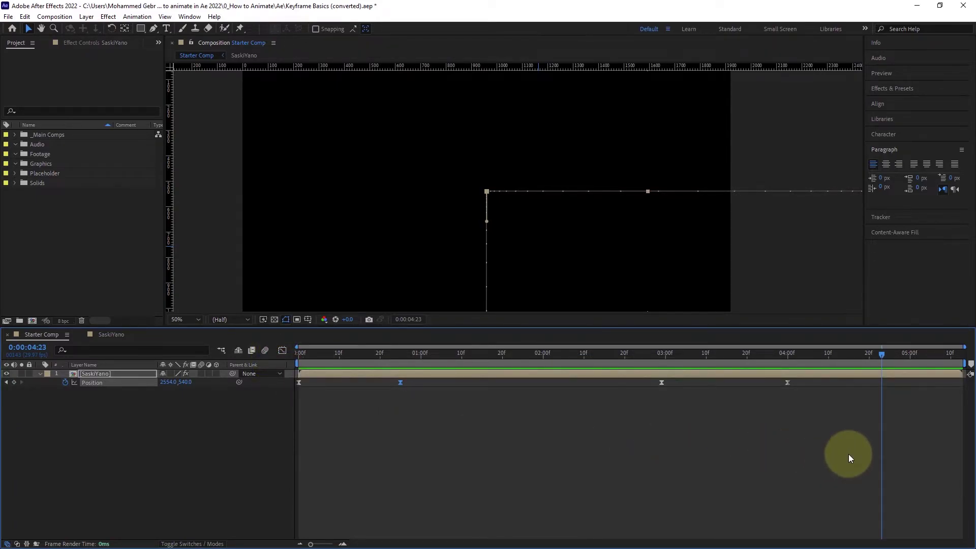
drag(555, 397, 430, 415)
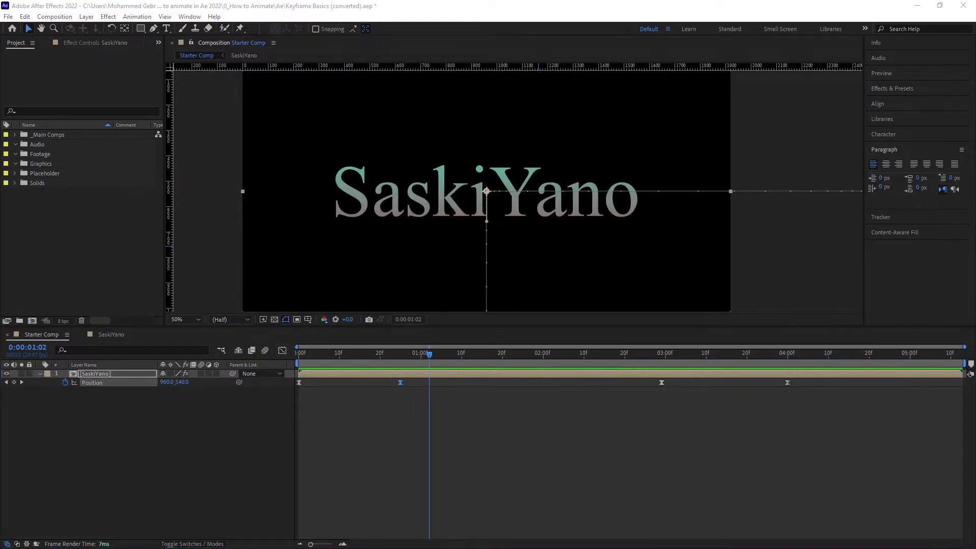
drag(277, 328, 272, 391)
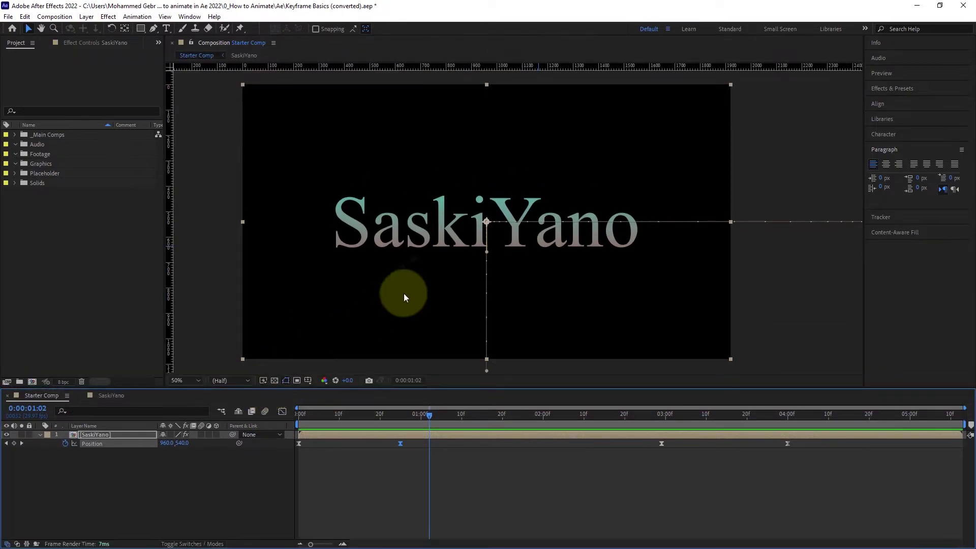
scroll(459, 252, down, 2)
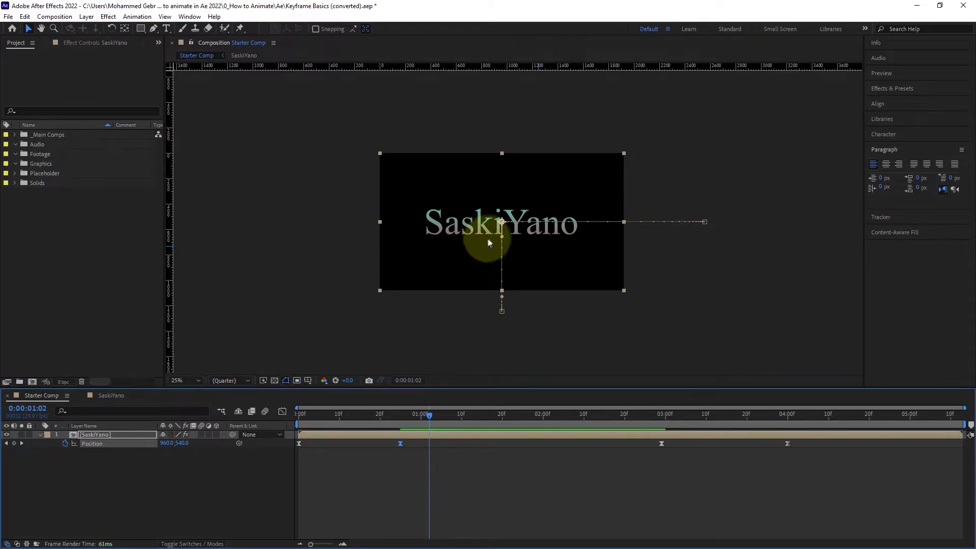
drag(498, 232, 499, 185)
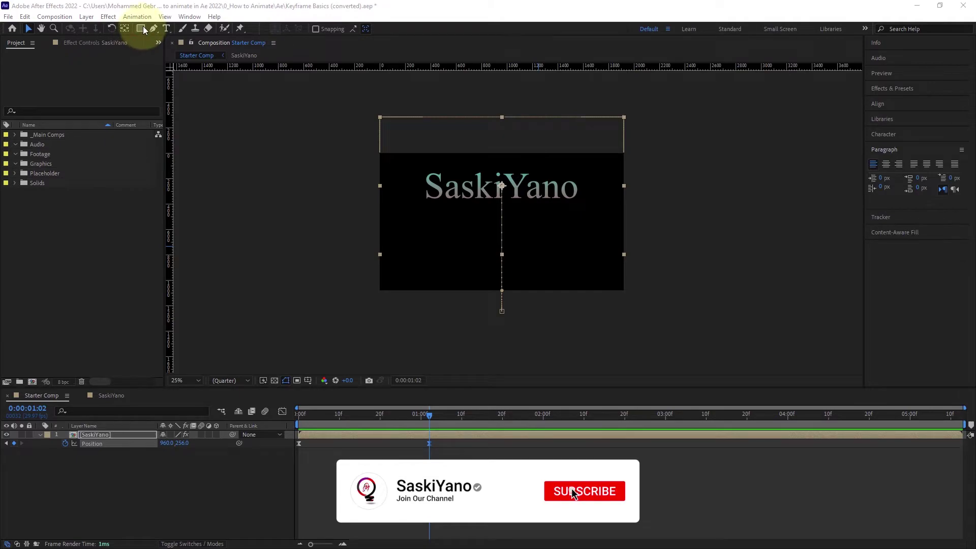
- Draw a small red-filled square on a new shape layer, centre its anchor point and centre the layer in the composition
click(142, 28)
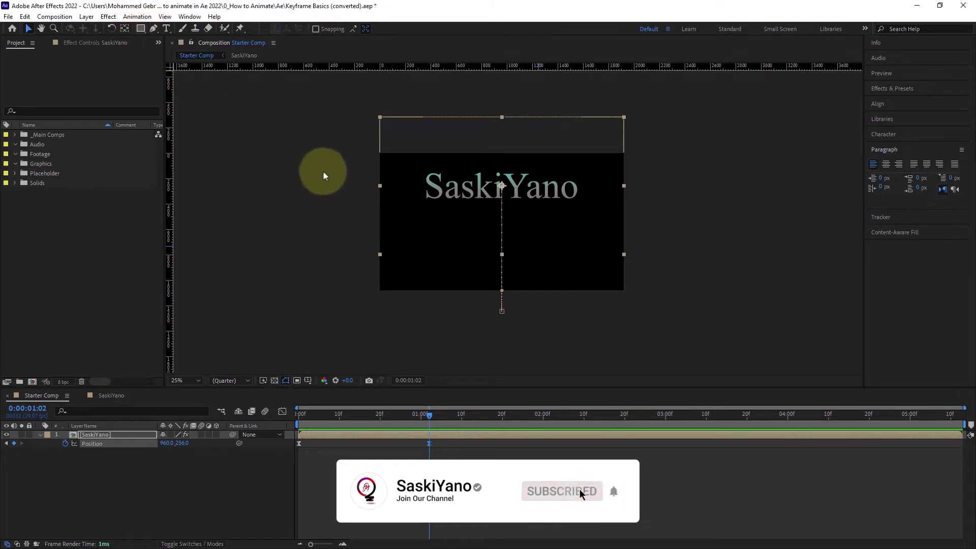
click(153, 472)
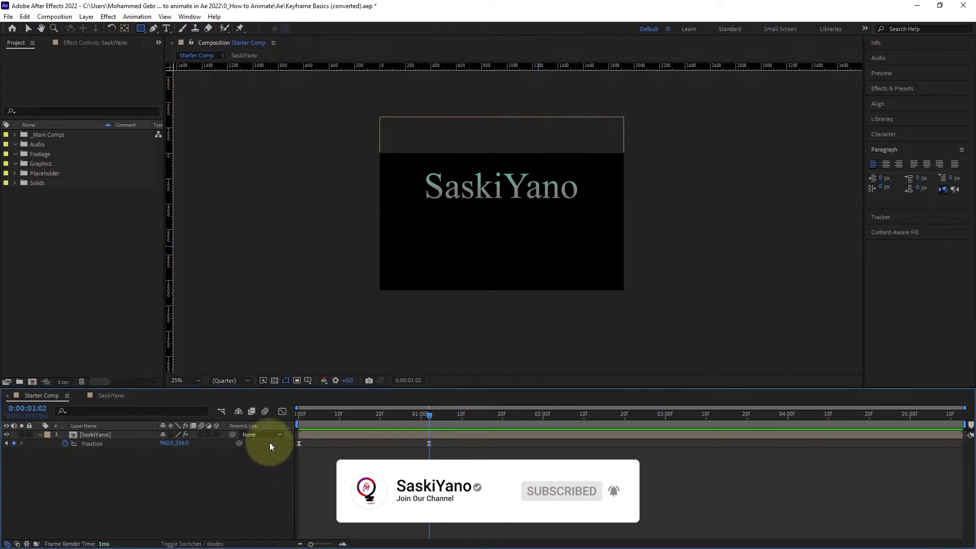
drag(487, 229, 509, 248)
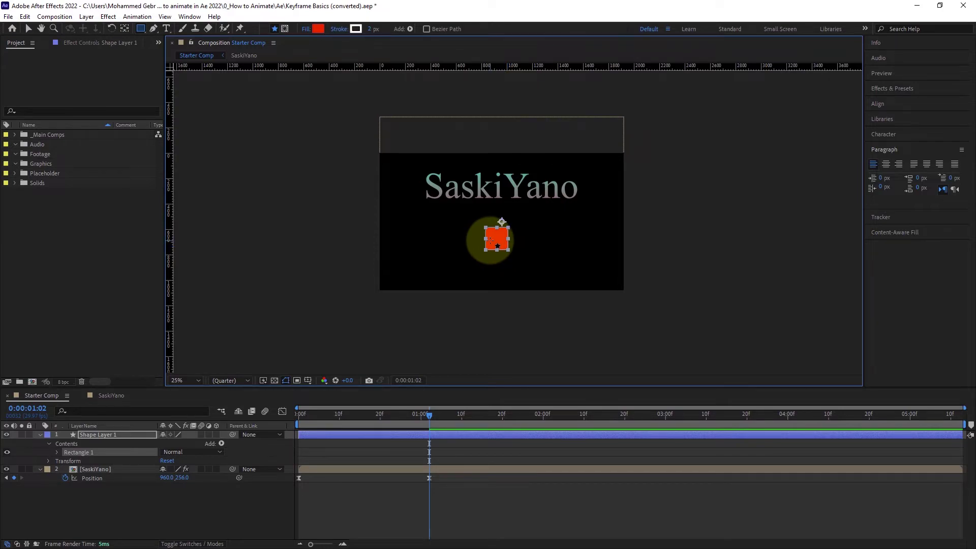
key(ctrl+alt+Home)
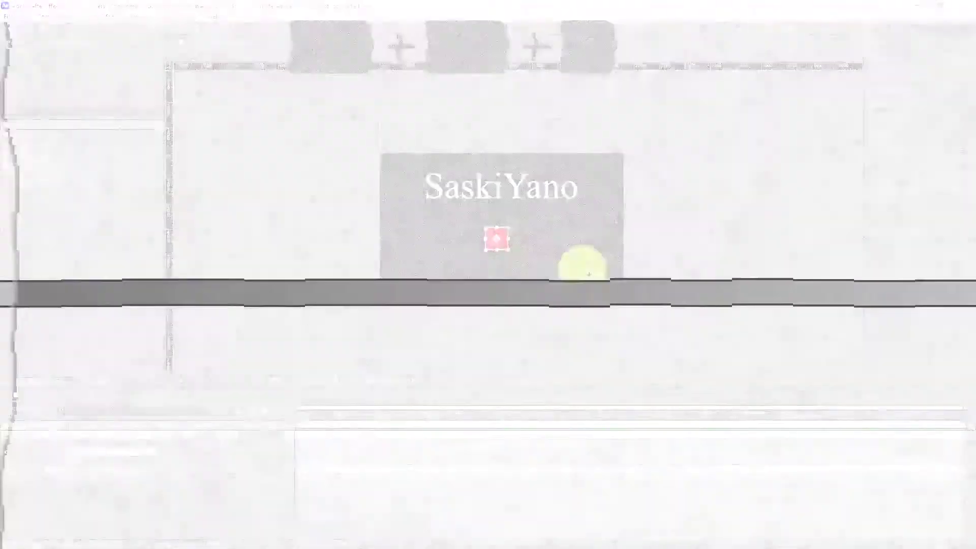
key(ctrl+Home)
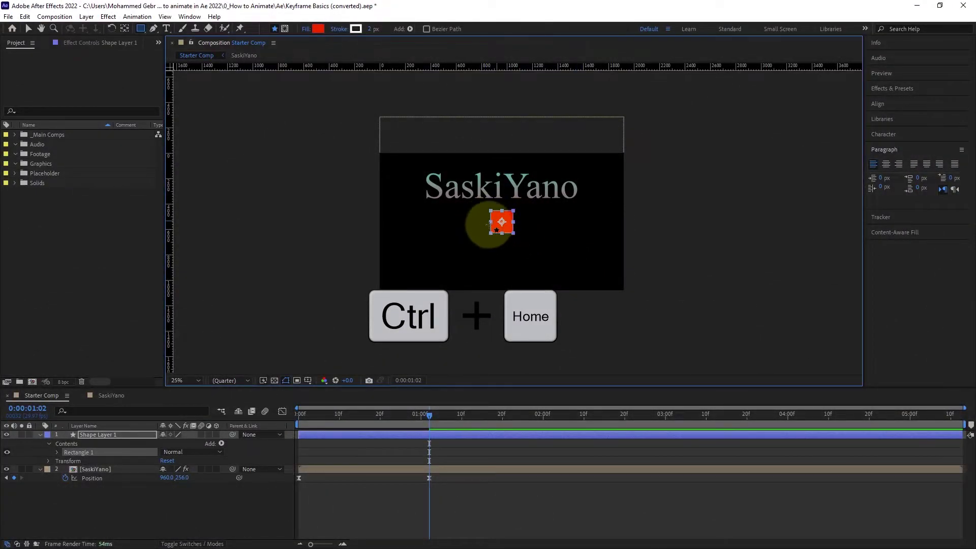
- Move the red square straight down so it sits clearly beneath the SaskiYano text
click(27, 28)
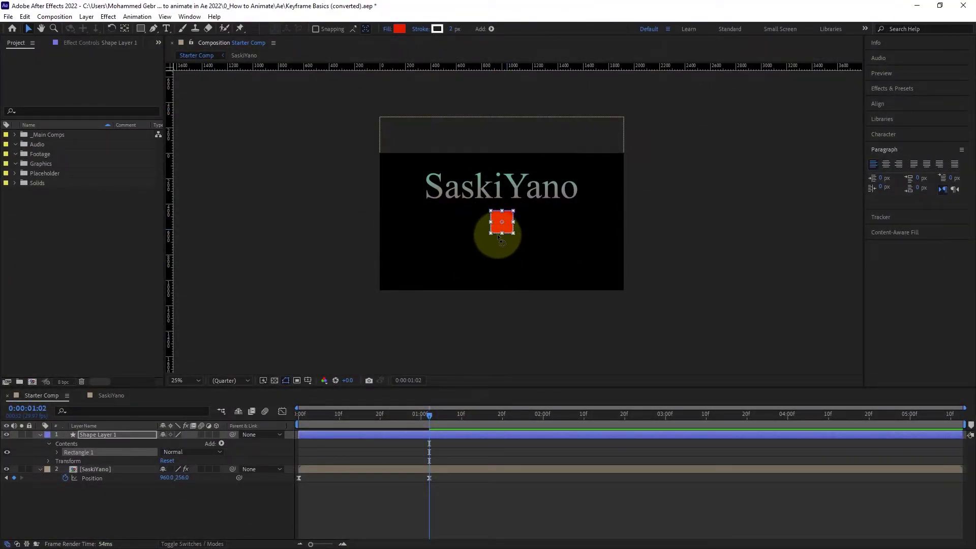
scroll(498, 234, up, 2)
drag(498, 249, 494, 270)
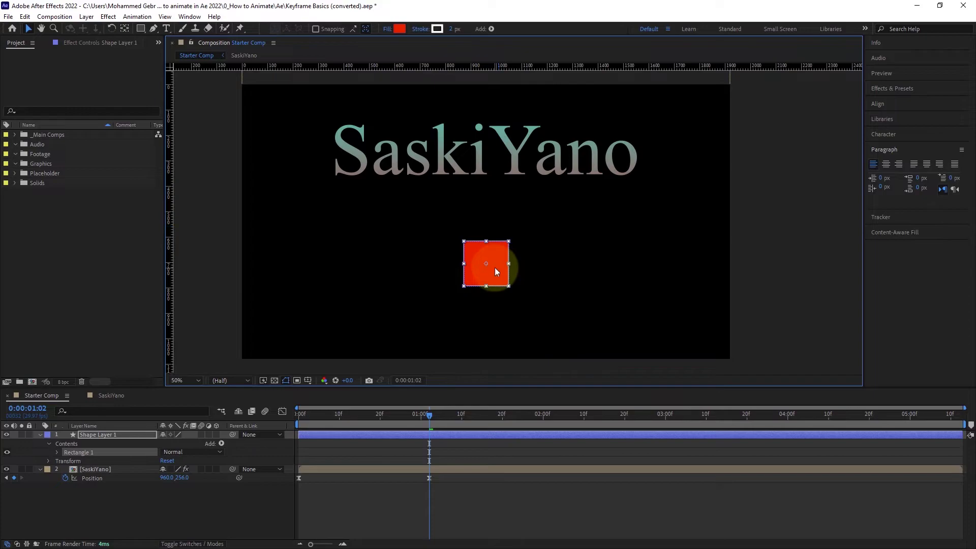
- Change the square's fill color to bright green
click(400, 29)
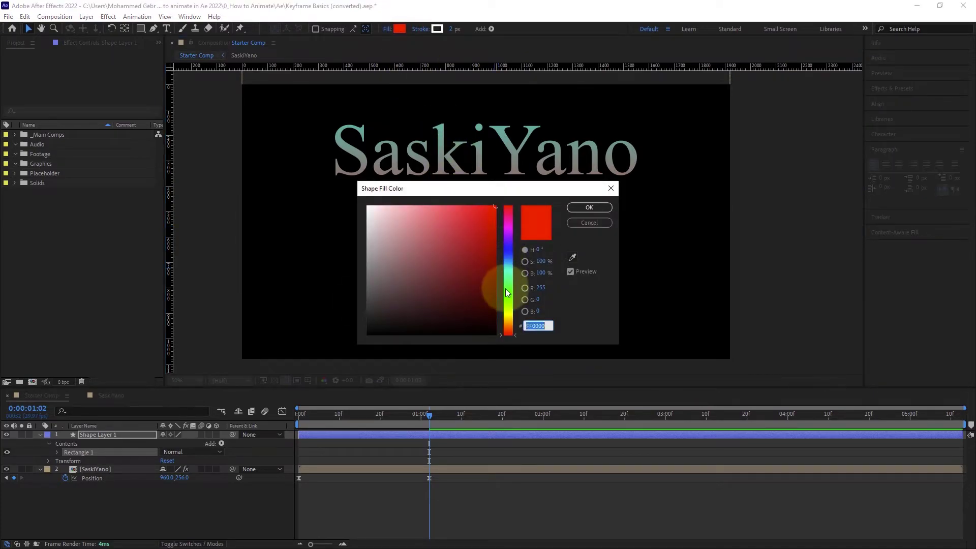
click(506, 291)
click(589, 208)
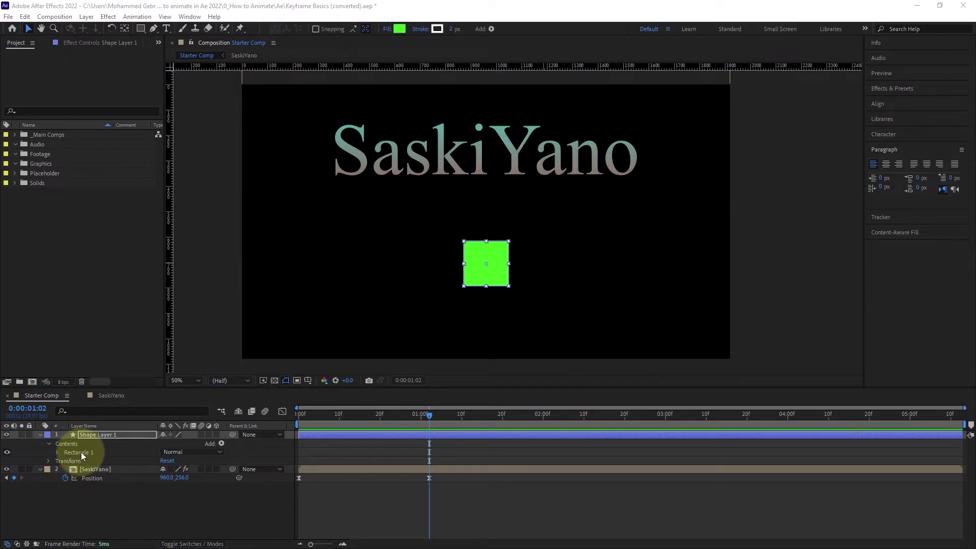
- Reveal the square layer's Position and Rotation properties and expand its complete Transform group
click(103, 435)
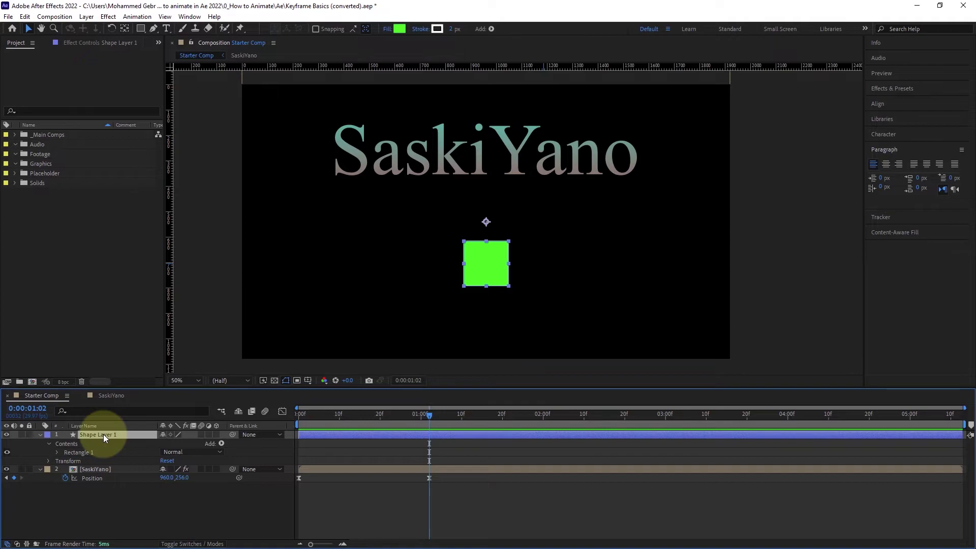
key(p)
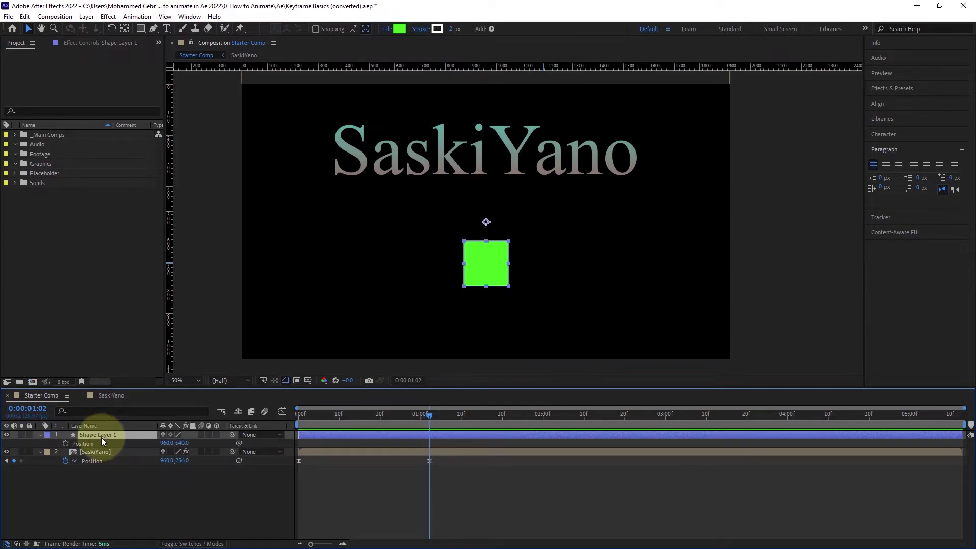
key(shift+r)
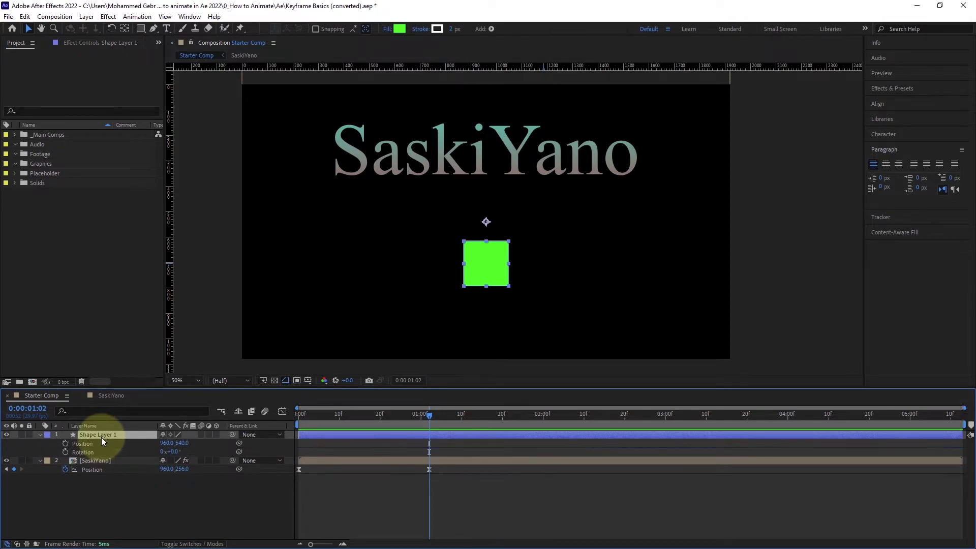
click(41, 434)
click(41, 435)
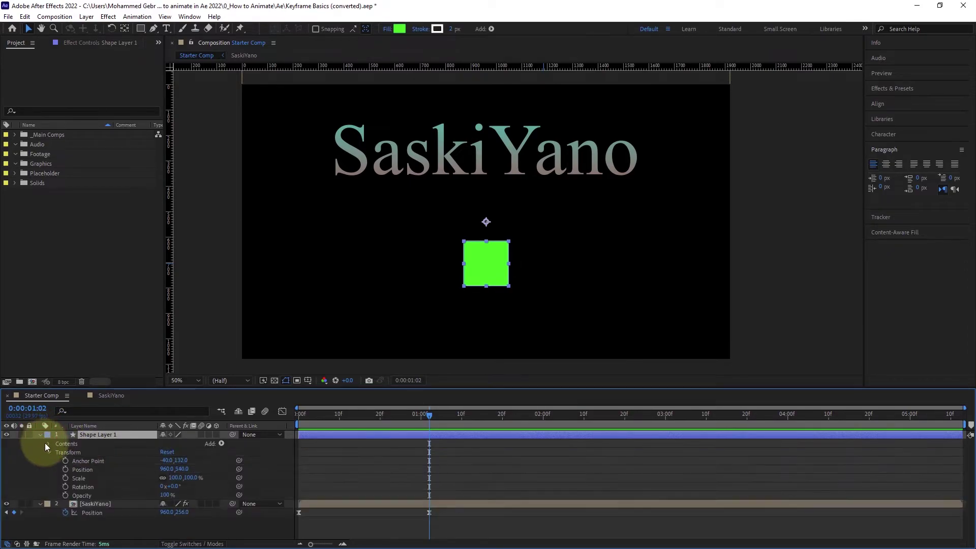
click(49, 452)
click(49, 452)
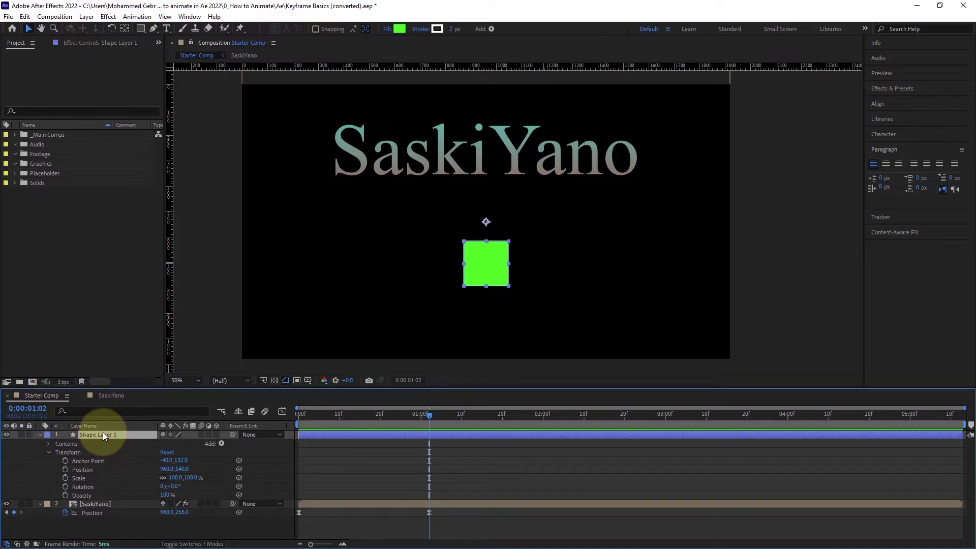
- Show only the green square layer's Position and Rotation and add a keyframe for both at 0:00:01:02
key(p)
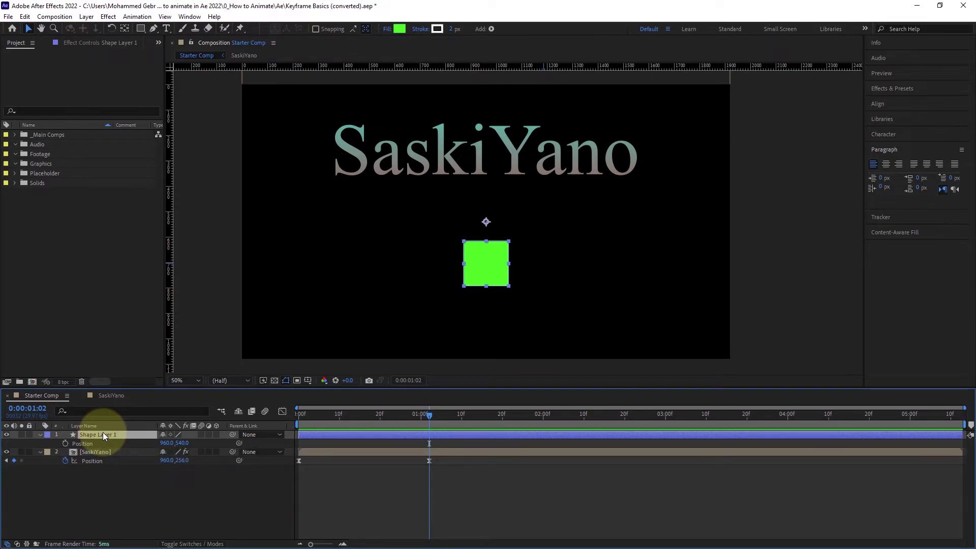
key(shift+r)
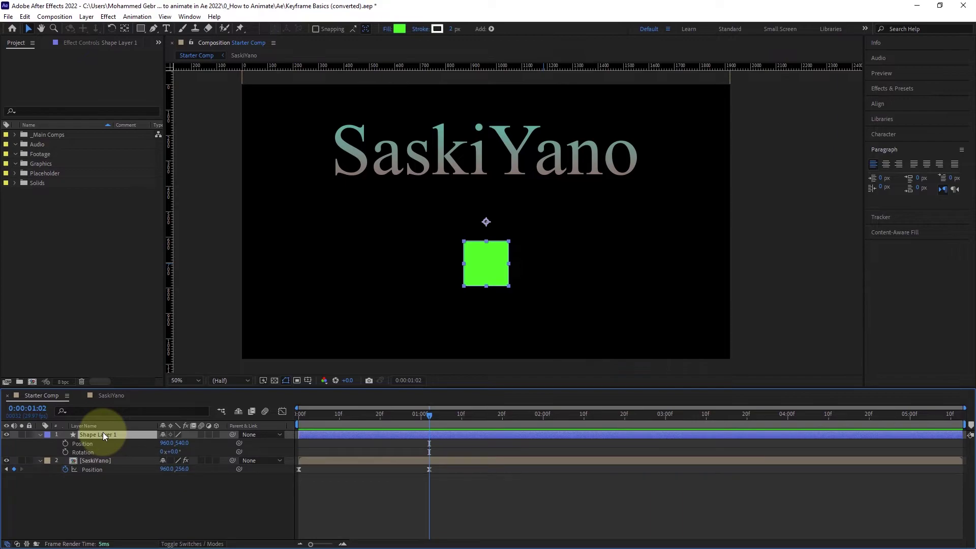
click(65, 443)
click(66, 453)
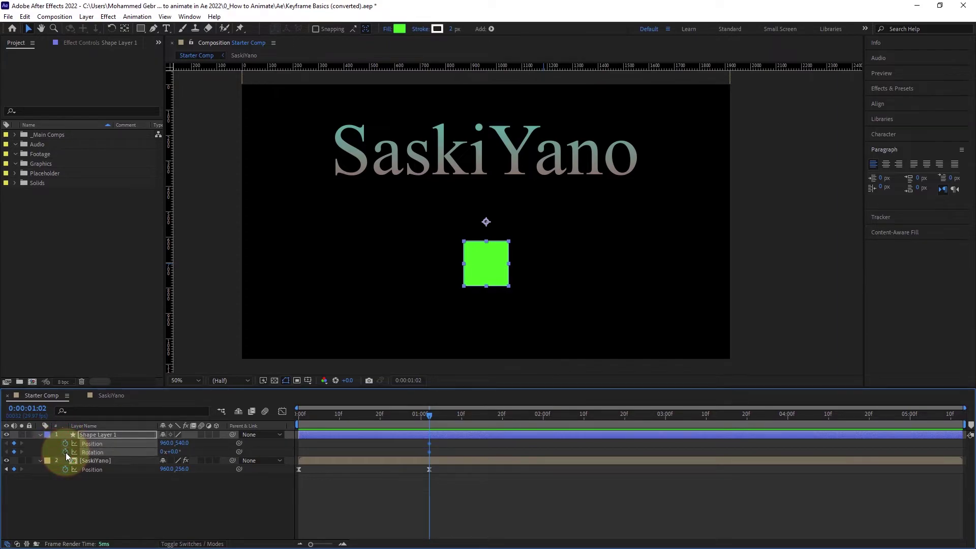
click(426, 451)
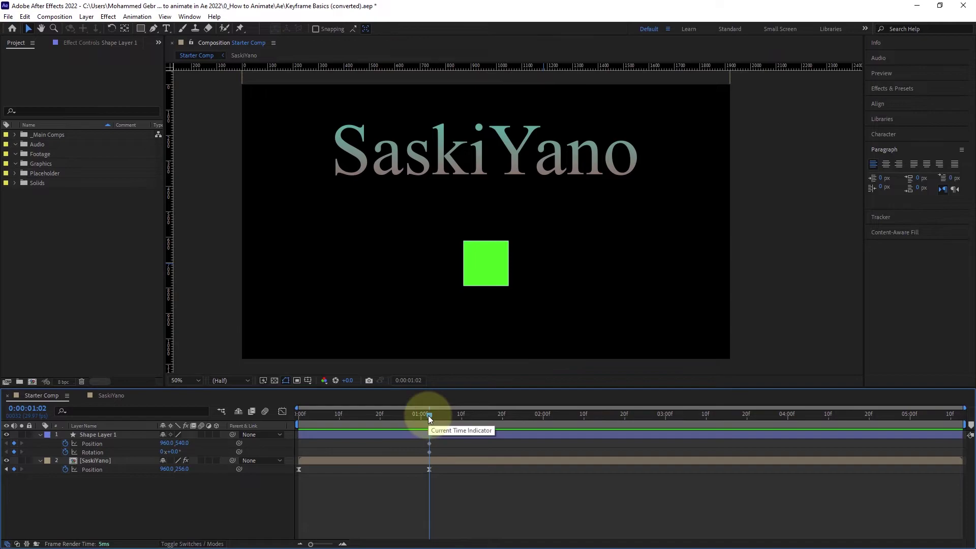
- At 0:00:00:00, move the green square straight down below the composition frame, to a Position of about 960, 1104
drag(429, 417, 270, 429)
click(489, 260)
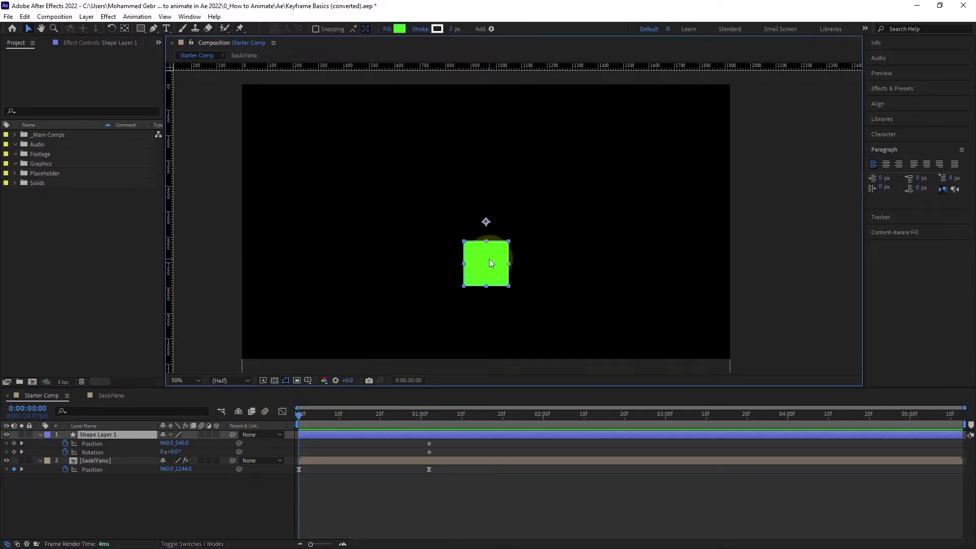
scroll(489, 258, down, 2)
drag(503, 242, 499, 314)
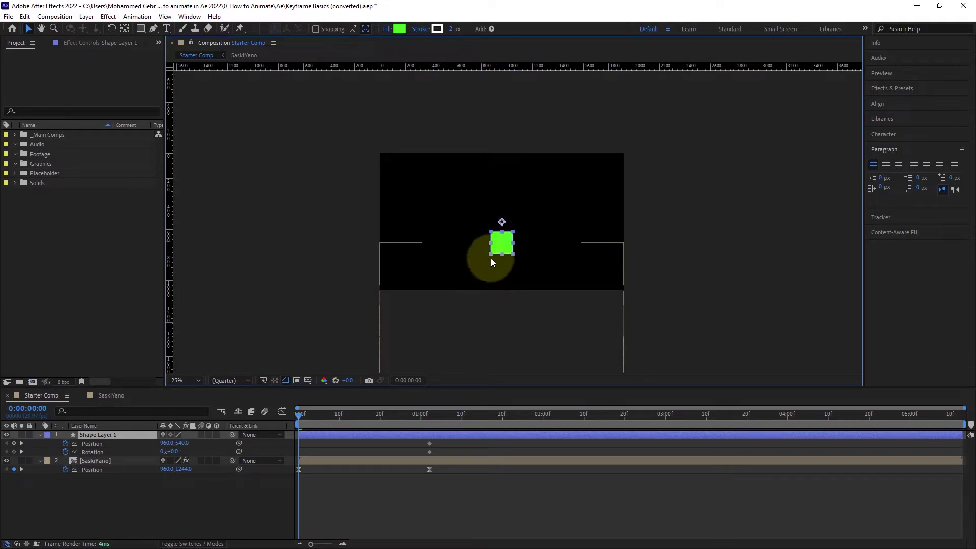
drag(502, 264, 503, 309)
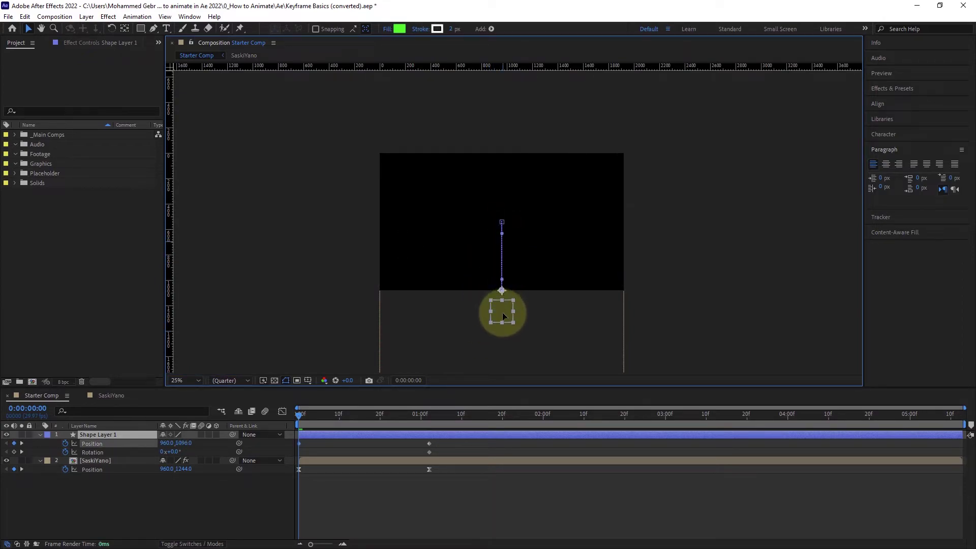
- Set the square's Rotation to 180° at the first frame
click(174, 452)
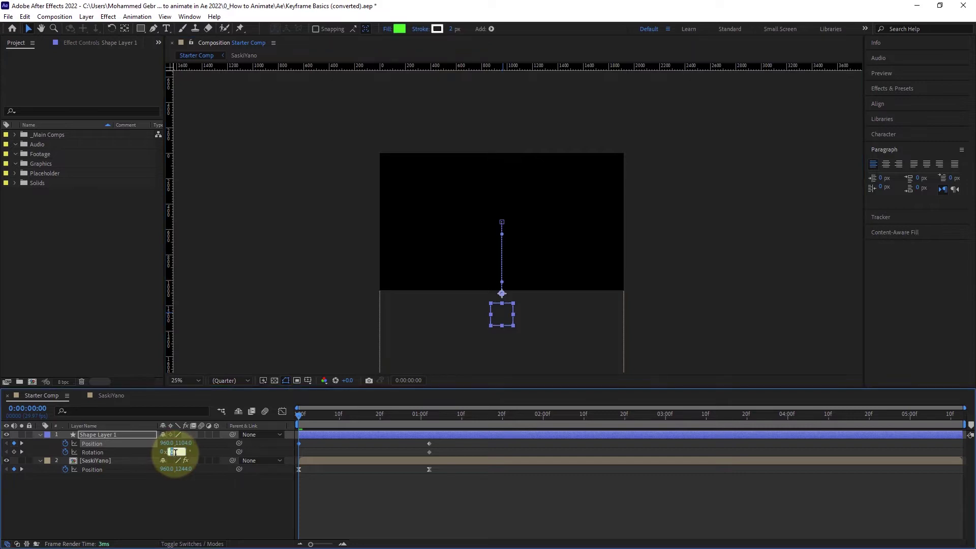
text(180)
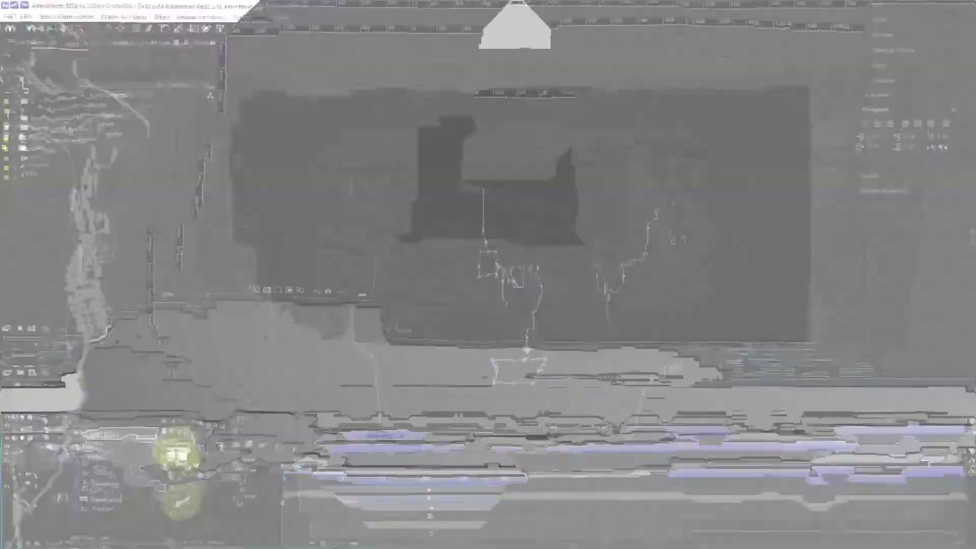
key(Return)
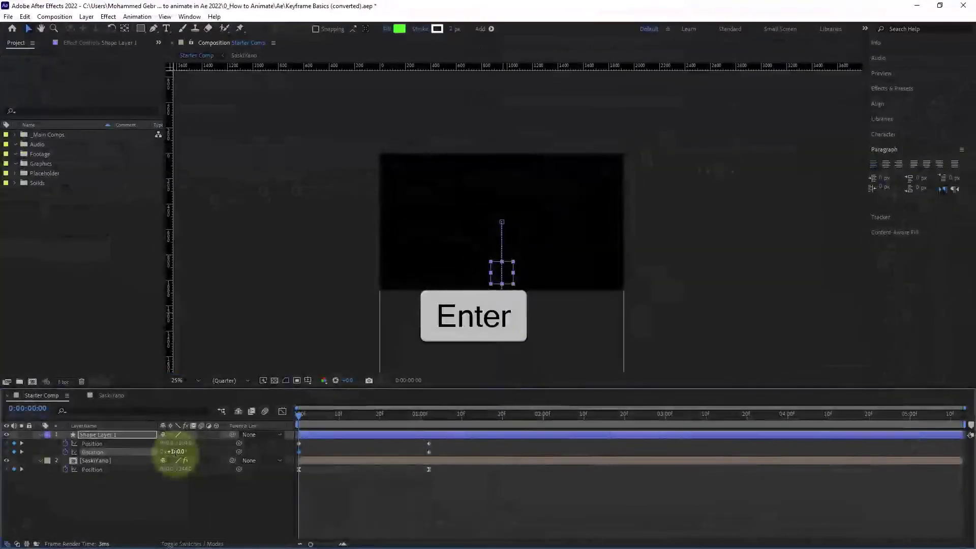
- Scrub and play the animation from the start to check the square's movement and rotation
drag(298, 416, 384, 432)
key(Home)
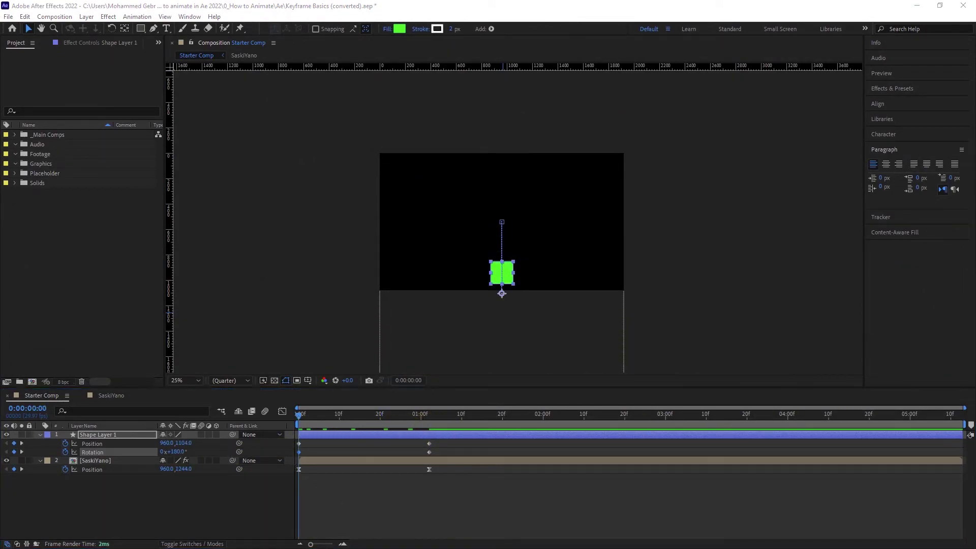
click(278, 491)
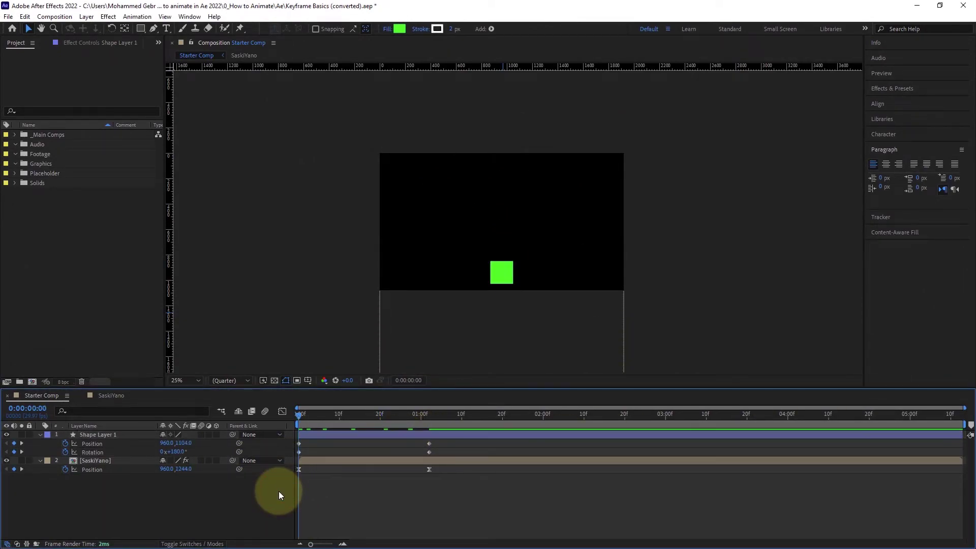
key(space)
key(space)
- At the first frame, lower the square's Position to about 960, 1391 and set its Rotation to -180°
drag(420, 429, 293, 462)
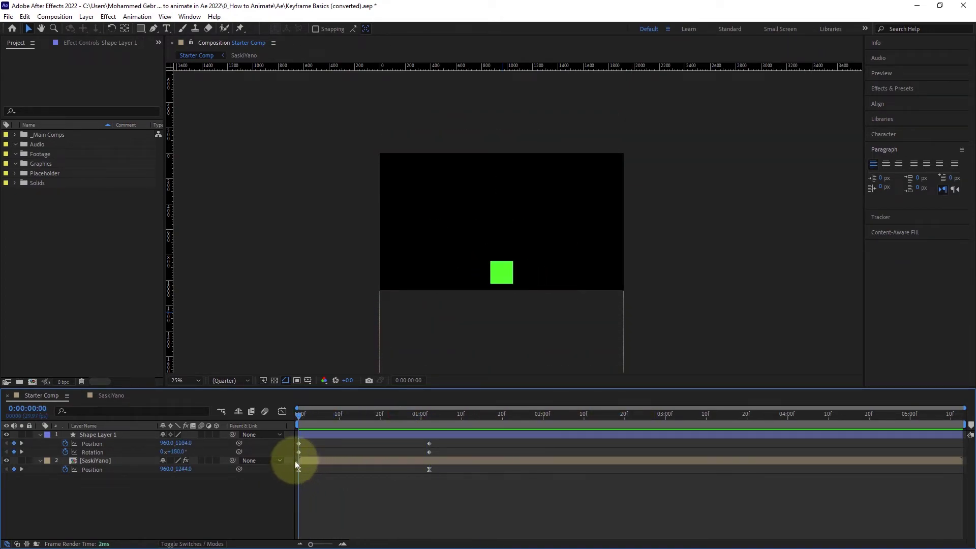
drag(183, 443, 318, 443)
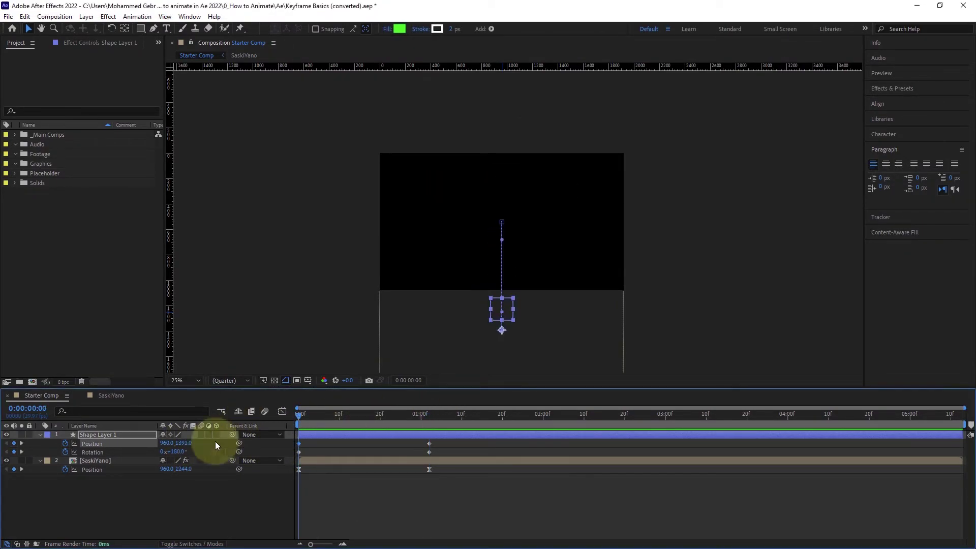
click(178, 451)
text(-180)
key(Return)
click(246, 511)
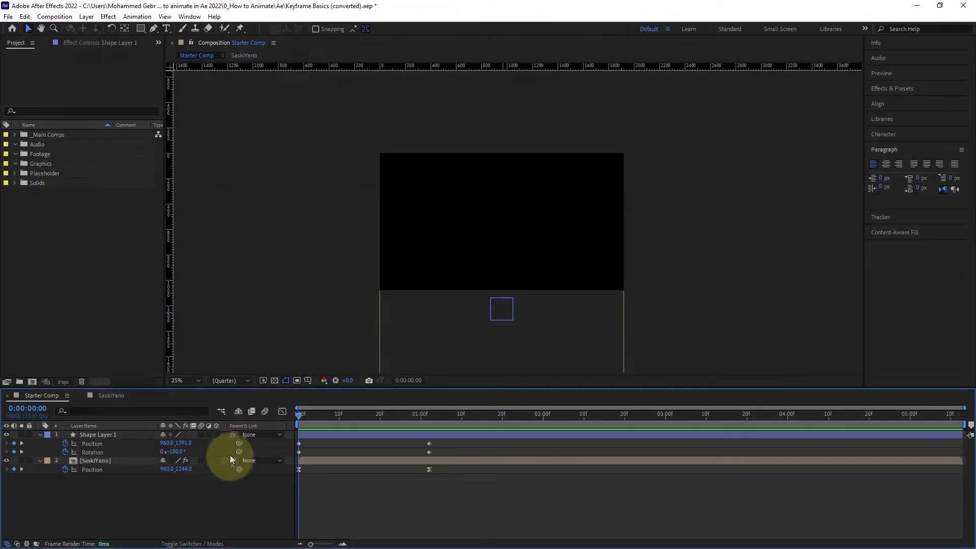
- Play back the composition to review how the square and the SaskiYano text enter together
key(space)
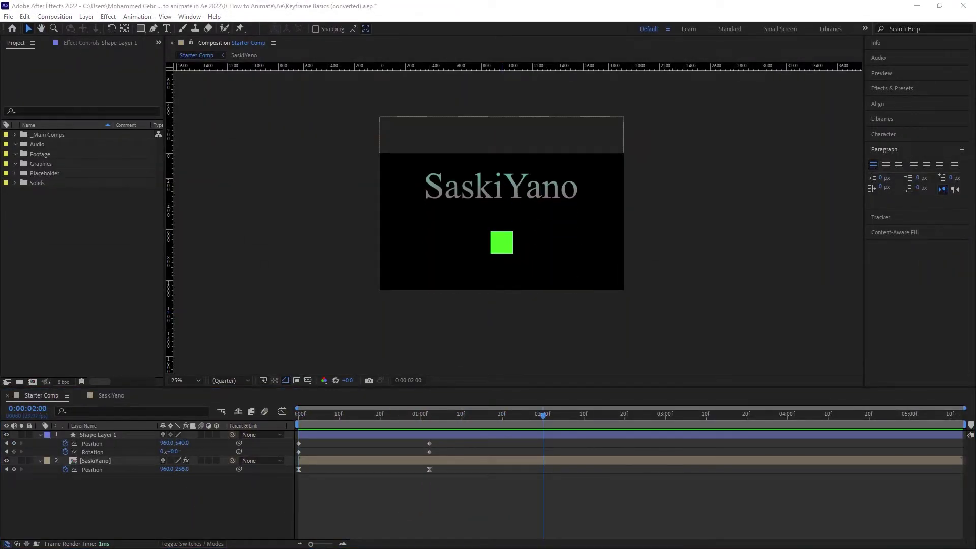
mouse_move(508, 419)
mouse_down()
mouse_move(351, 433)
mouse_move(421, 436)
mouse_move(307, 457)
mouse_up()
click(188, 438)
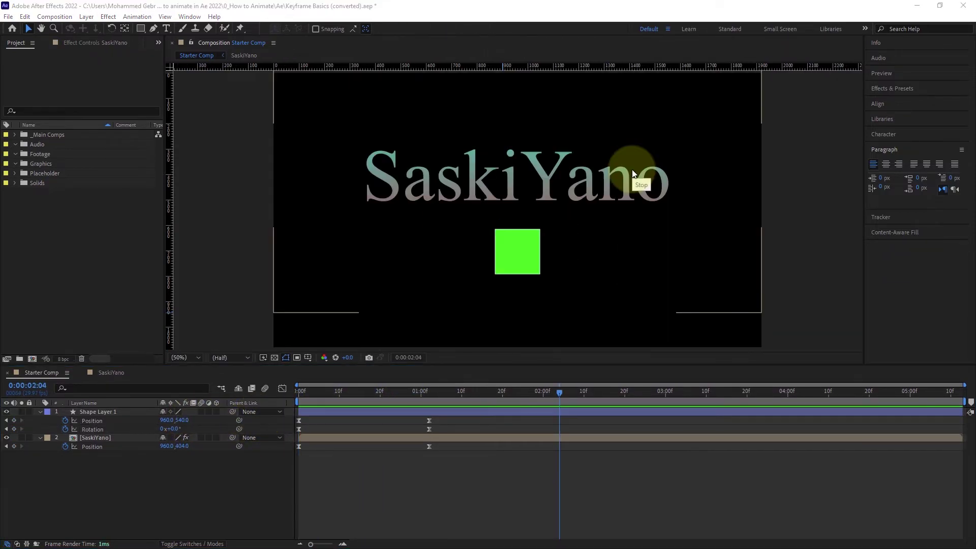
click(483, 422)
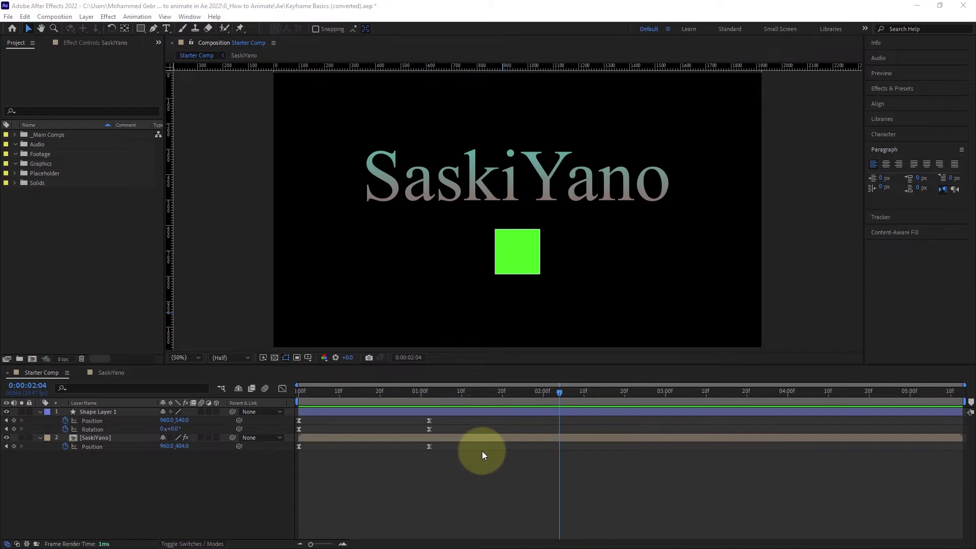
click(590, 170)
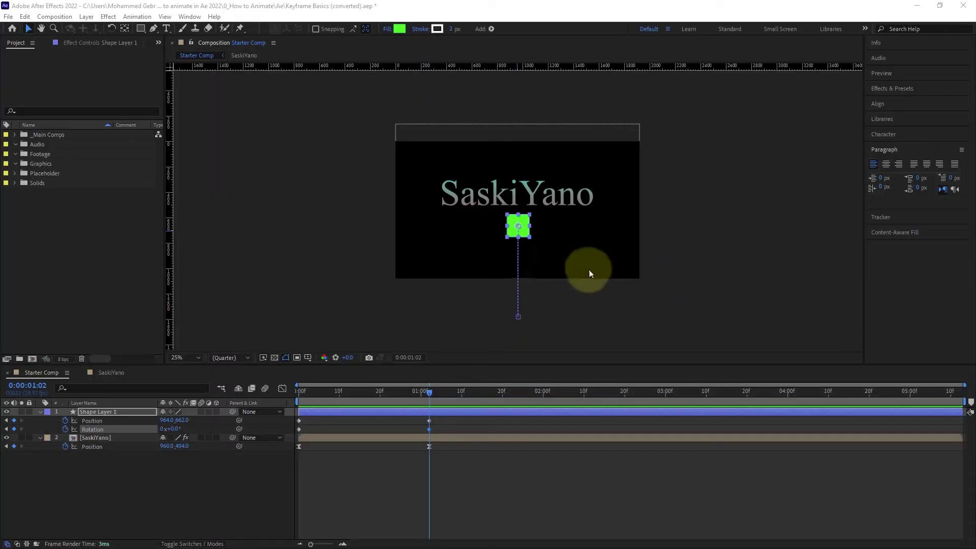
- Select all Position and Rotation keyframes on both the square and SaskiYano layers and apply Easy Ease to them
drag(414, 392, 272, 418)
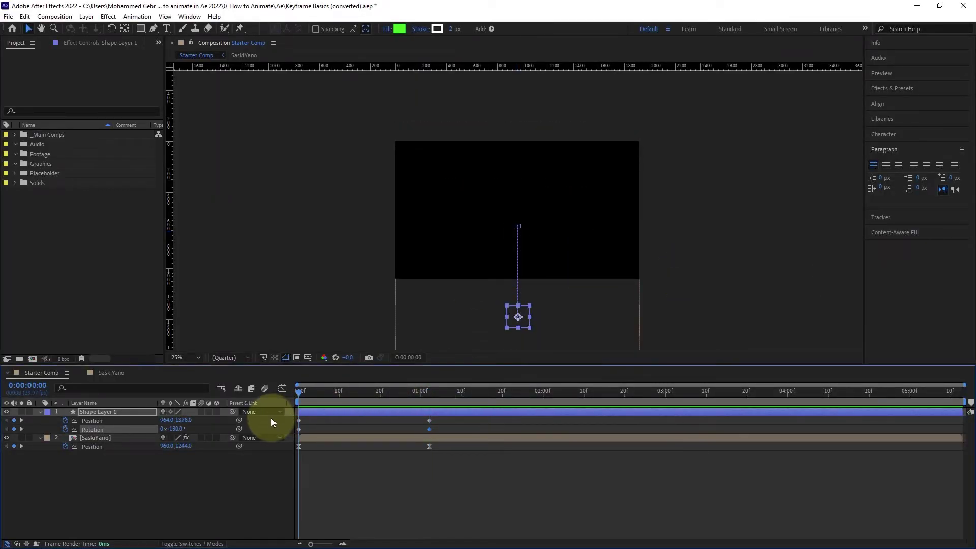
click(447, 452)
click(286, 449)
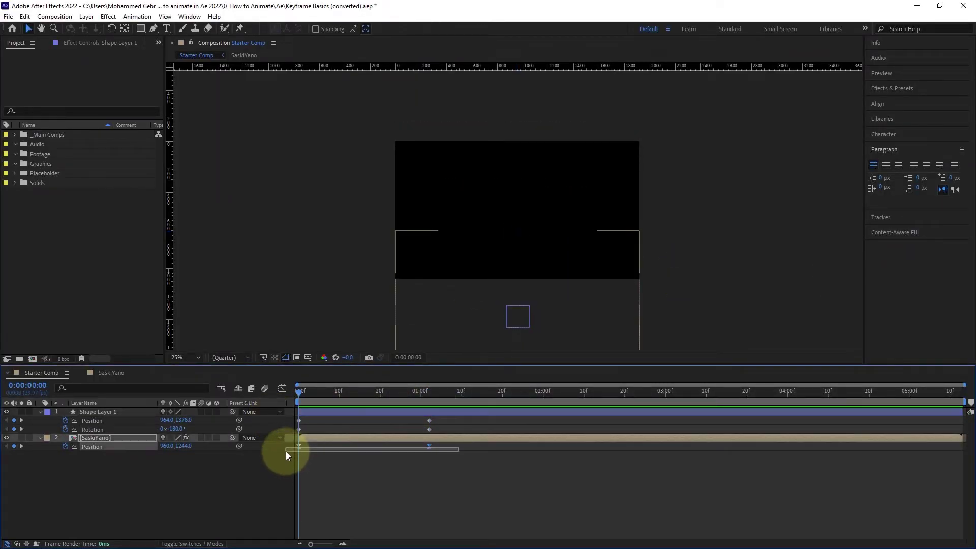
drag(495, 458, 300, 427)
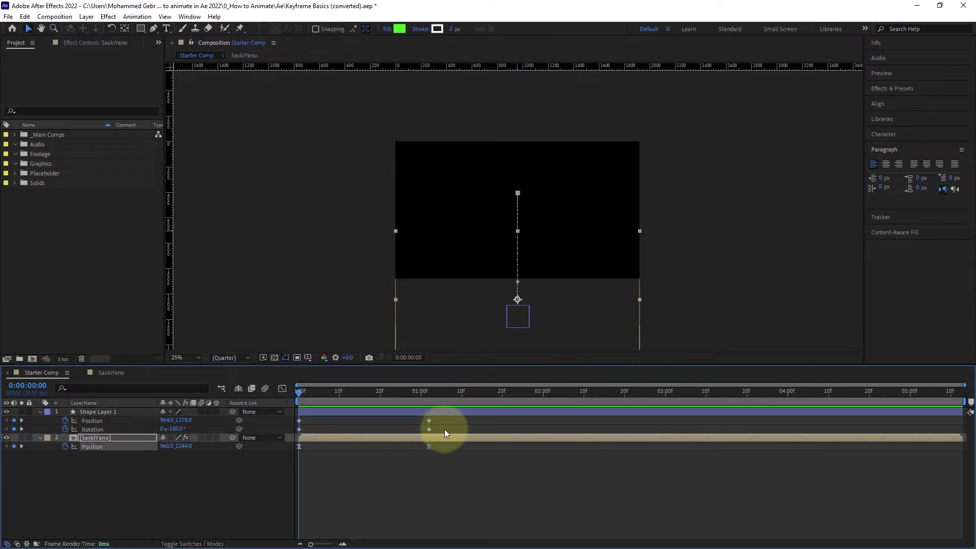
drag(450, 418, 292, 451)
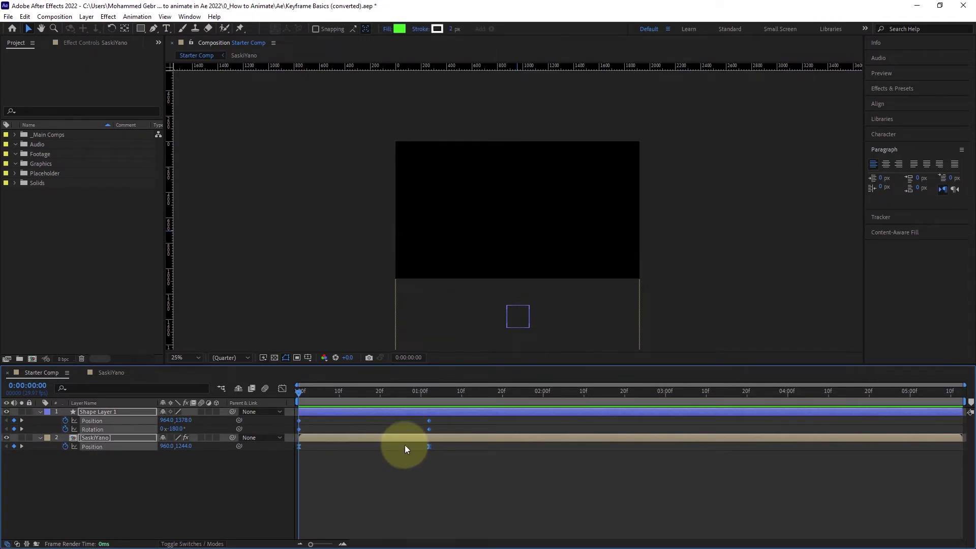
right_click(431, 446)
mouse_move(524, 438)
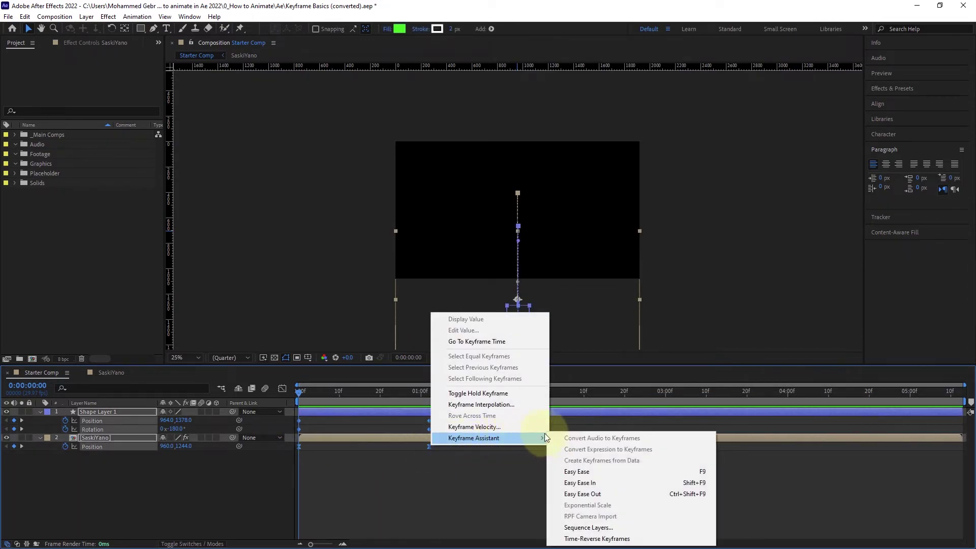
click(626, 472)
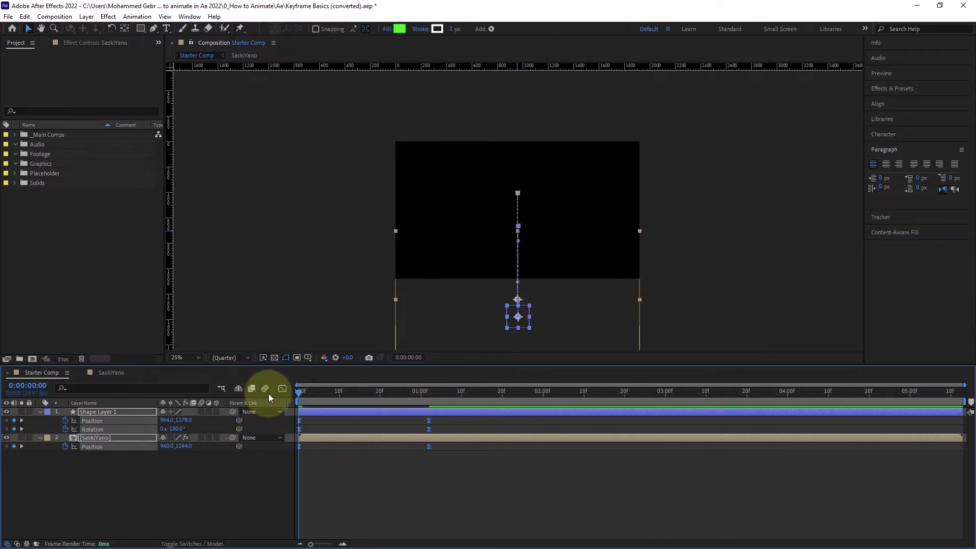
- Check the eased speed curves in the graph editor and play back the eased animation
click(282, 389)
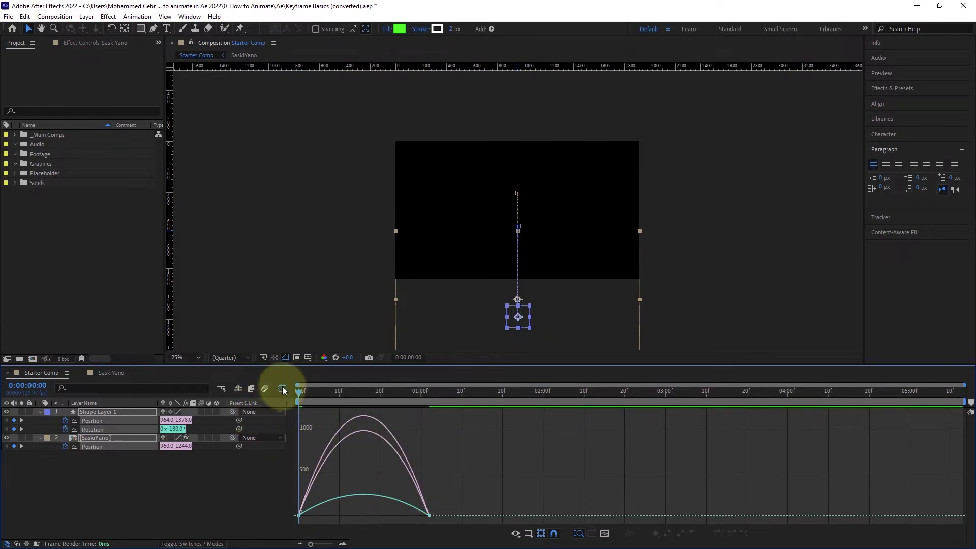
click(283, 389)
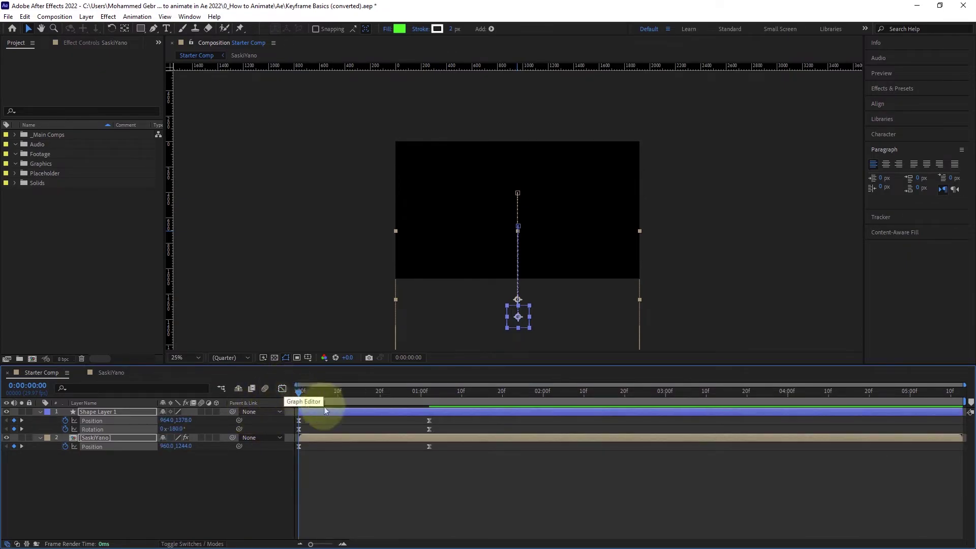
key(space)
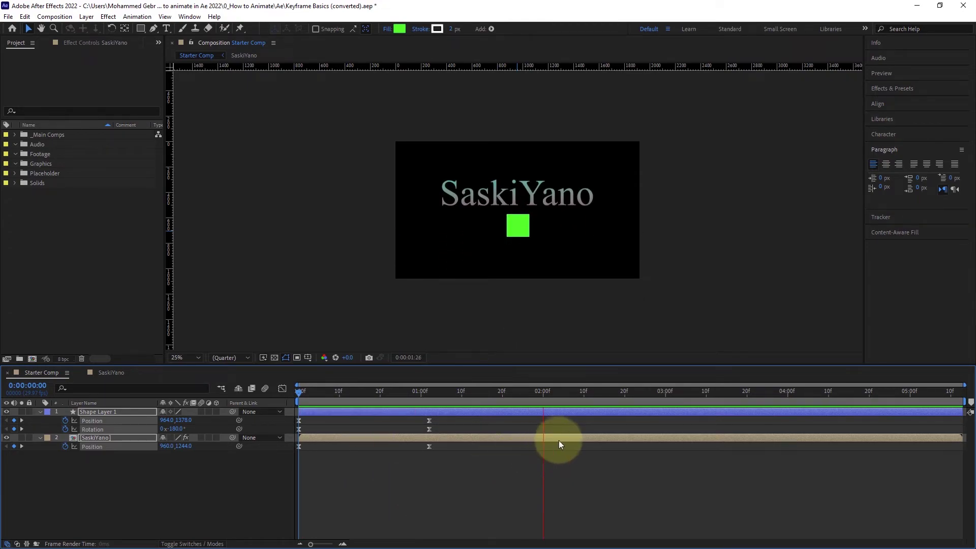
key(space)
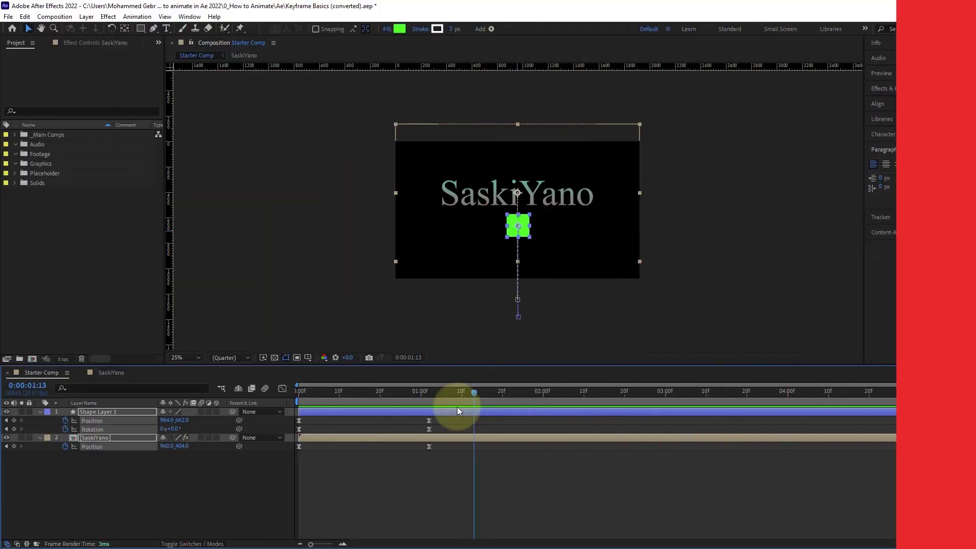
drag(457, 407, 453, 408)
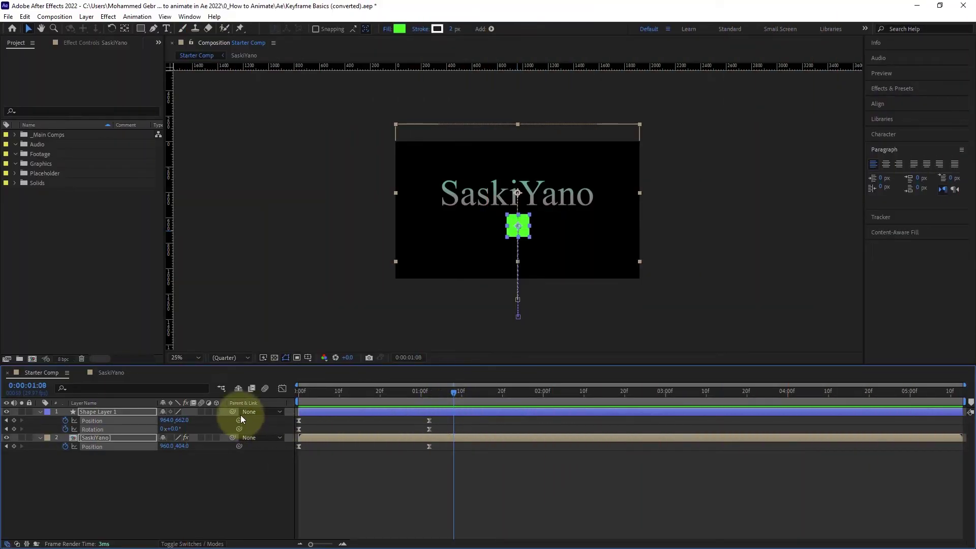
- In the graph editor, extend the incoming ease of the last Position and Rotation keyframes on both layers to 100% influence
click(283, 389)
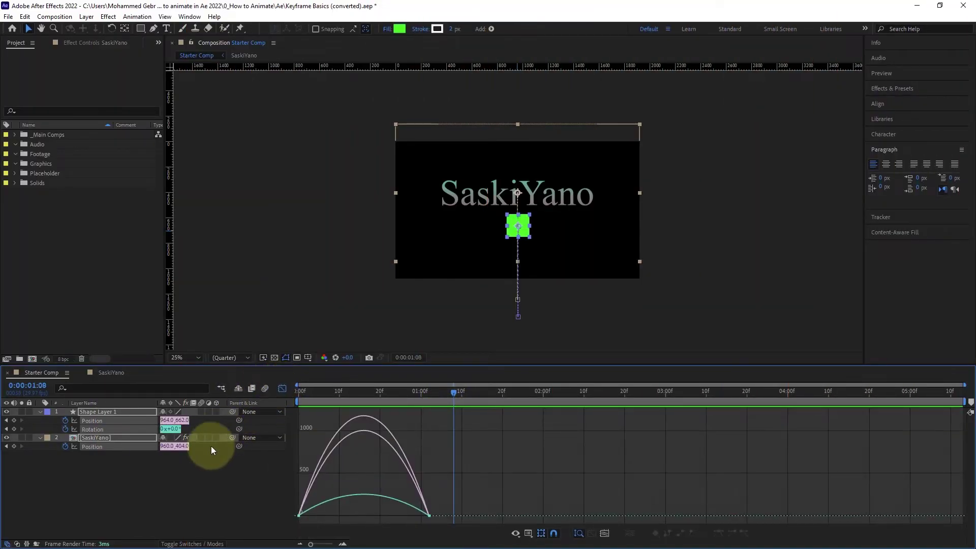
drag(179, 486, 114, 413)
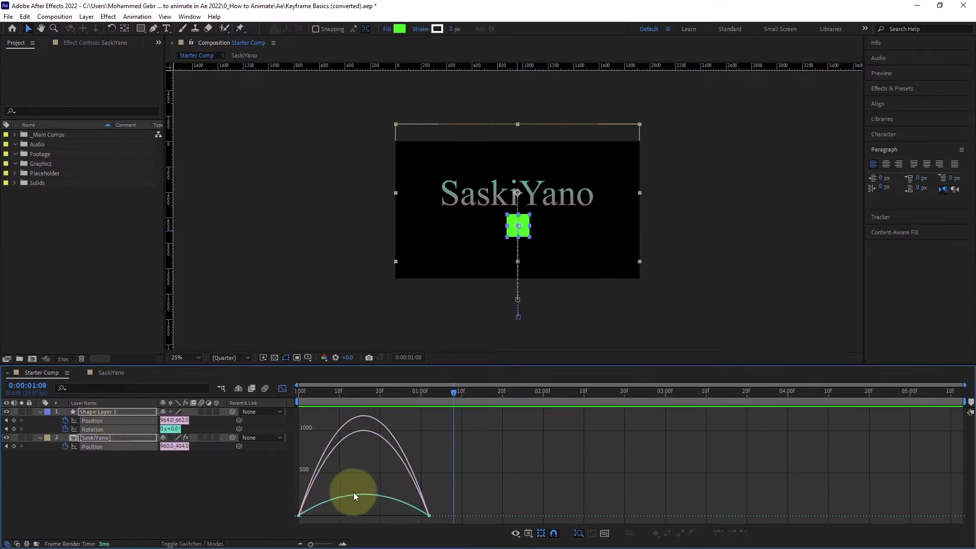
drag(444, 504, 403, 523)
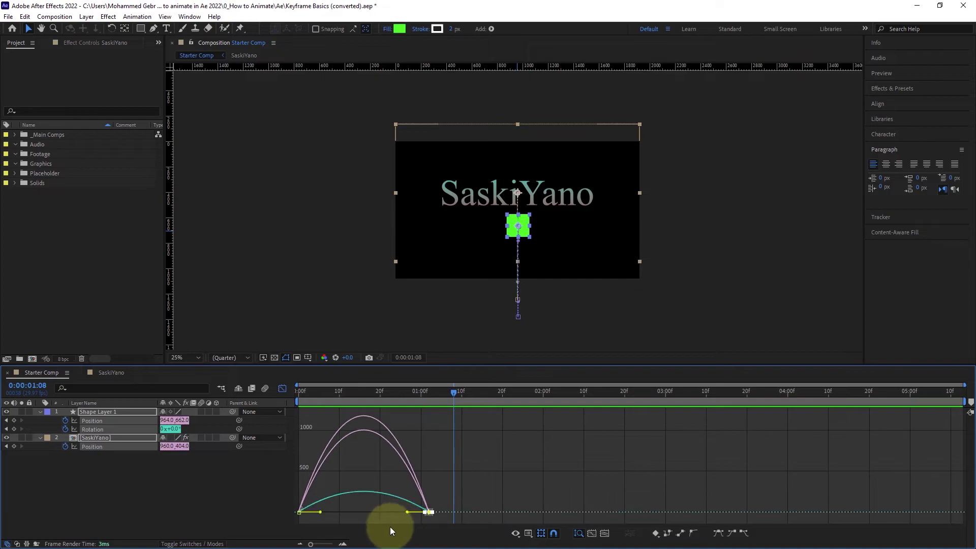
click(344, 545)
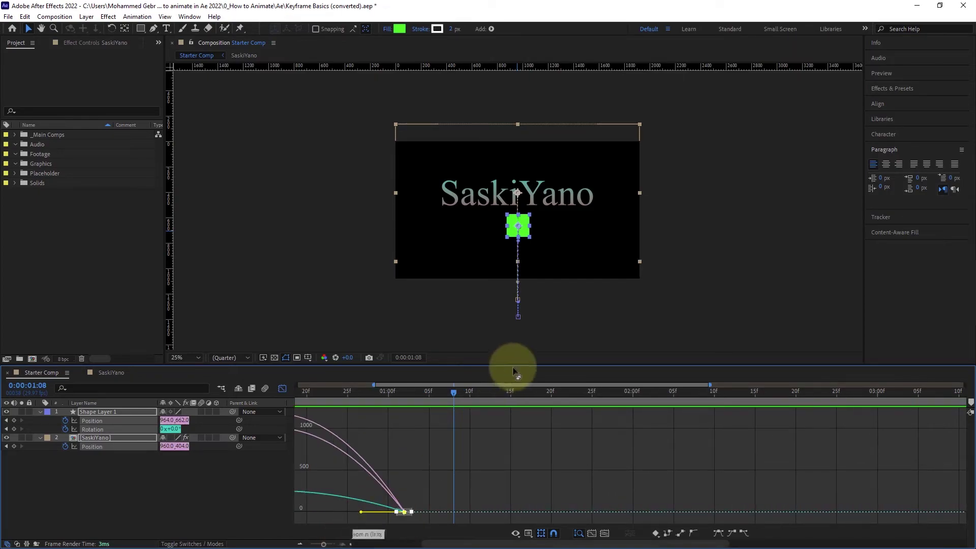
drag(457, 388, 350, 387)
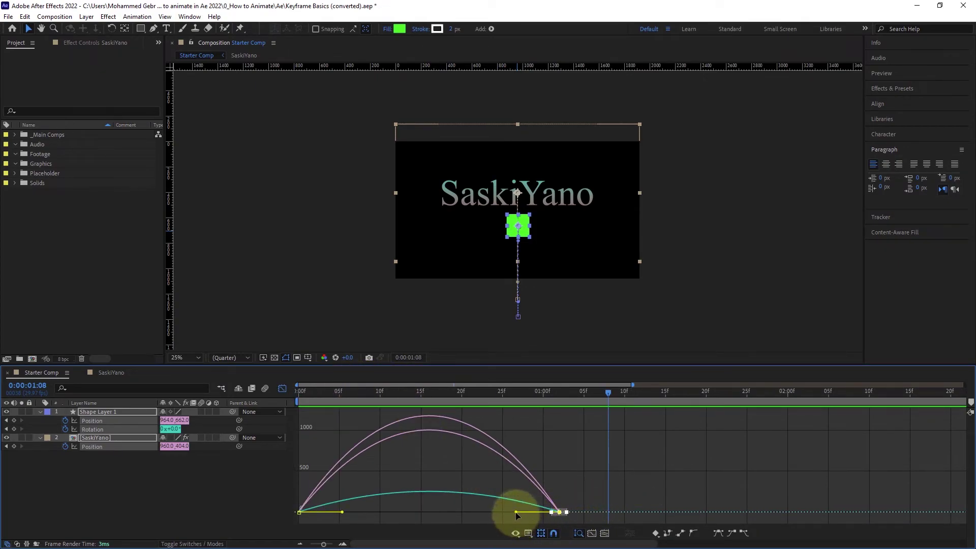
drag(517, 513, 417, 516)
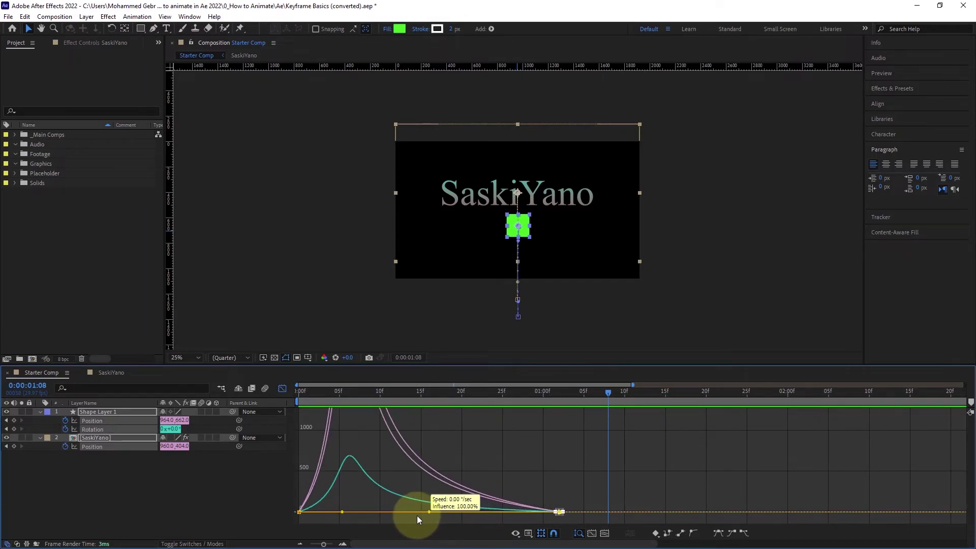
- Play back the animation from the first frame to review the reshaped speed curves
drag(608, 395, 239, 423)
drag(221, 364, 222, 344)
key(space)
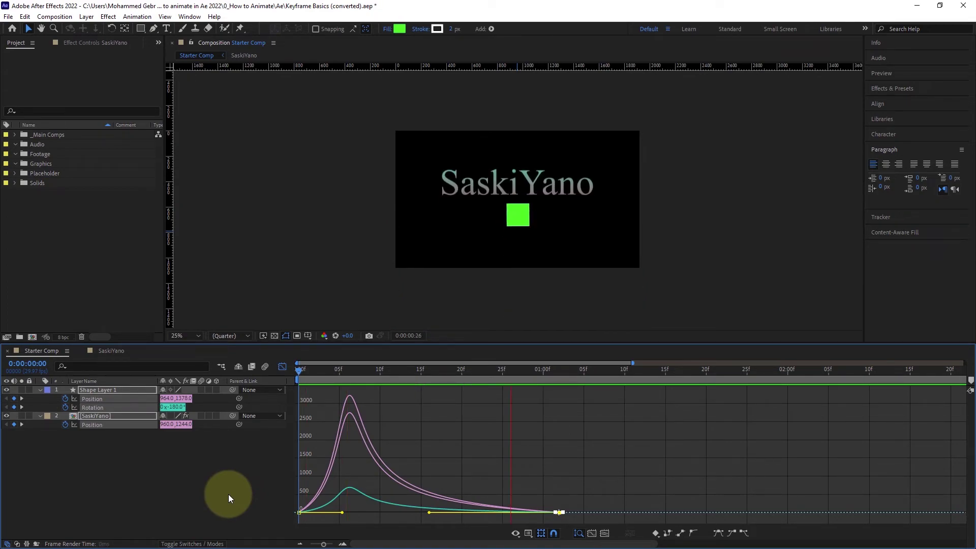
key(space)
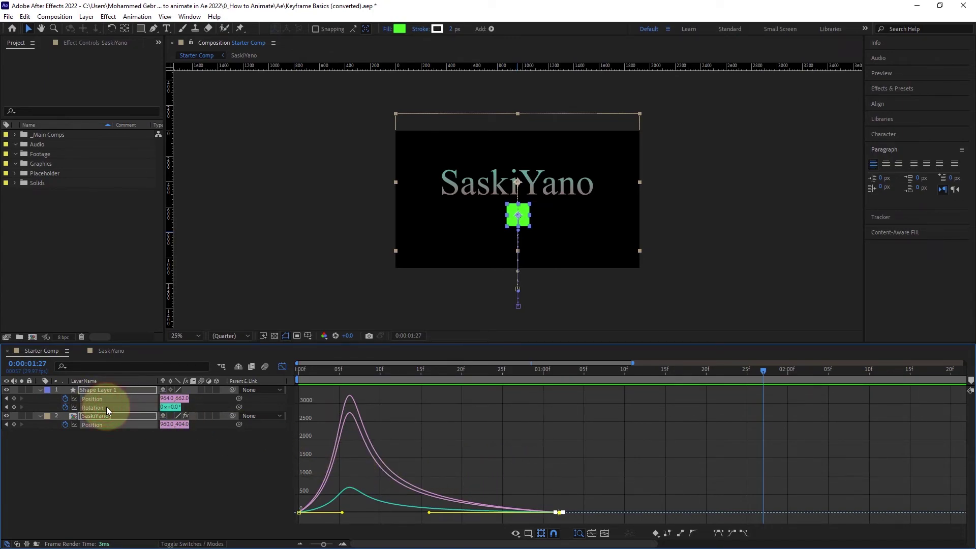
- Isolate the square's Position speed curve and shorten the incoming ease of its last keyframe
click(115, 453)
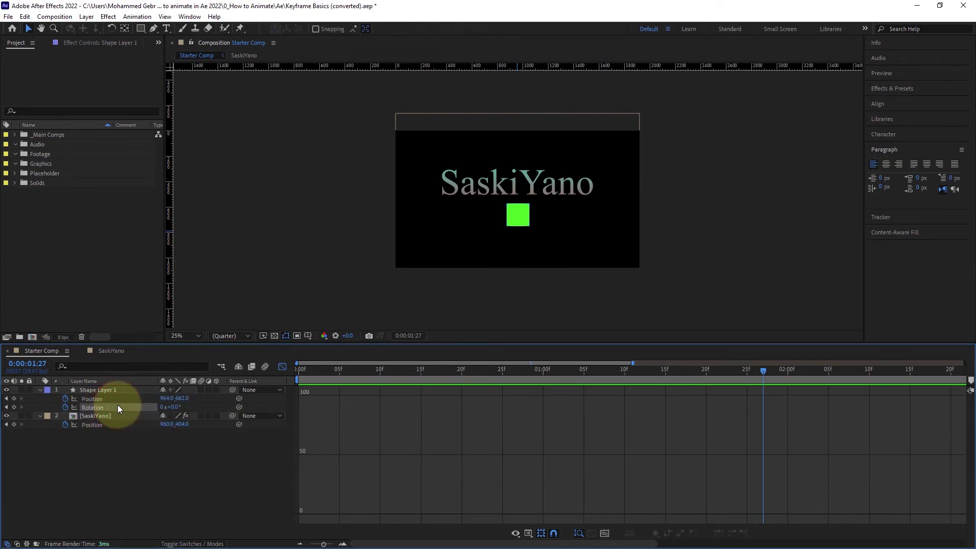
click(118, 407)
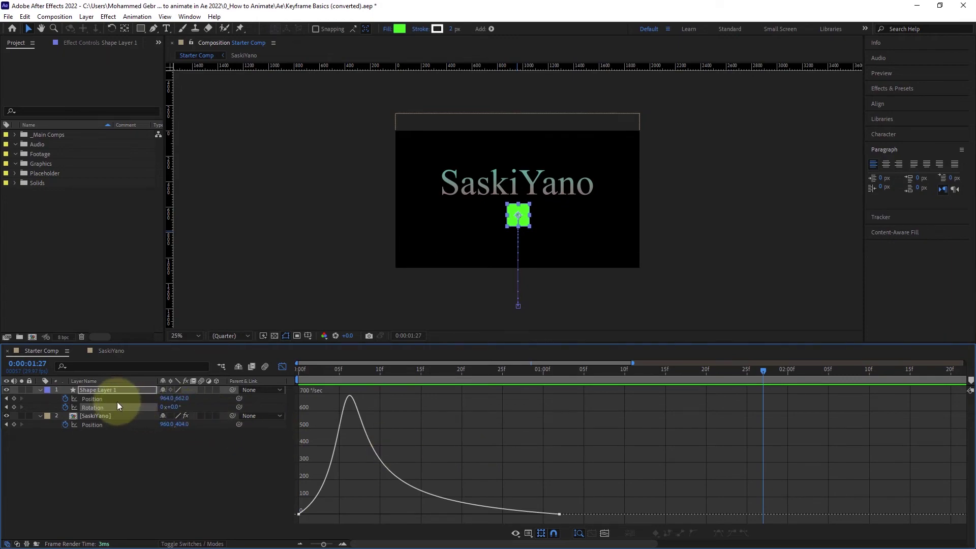
click(116, 399)
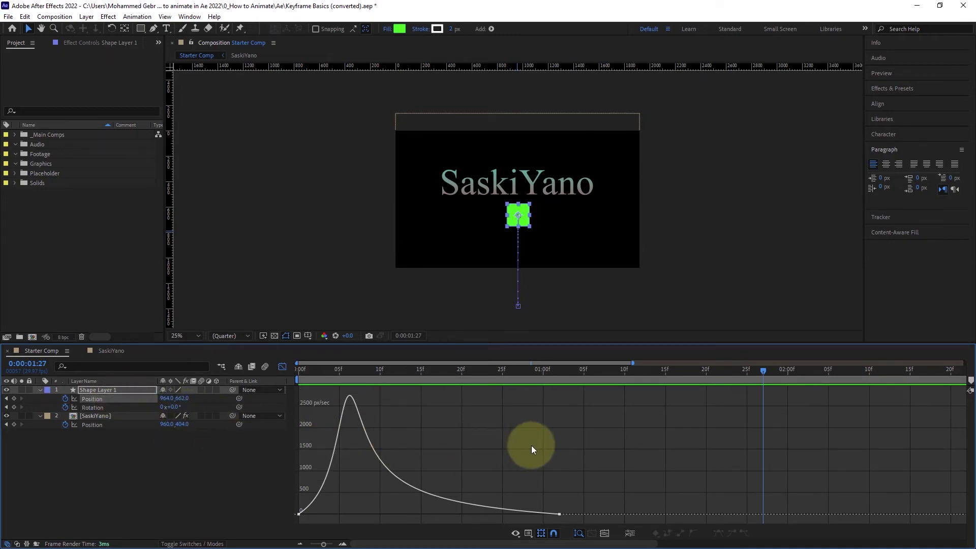
drag(604, 471, 527, 520)
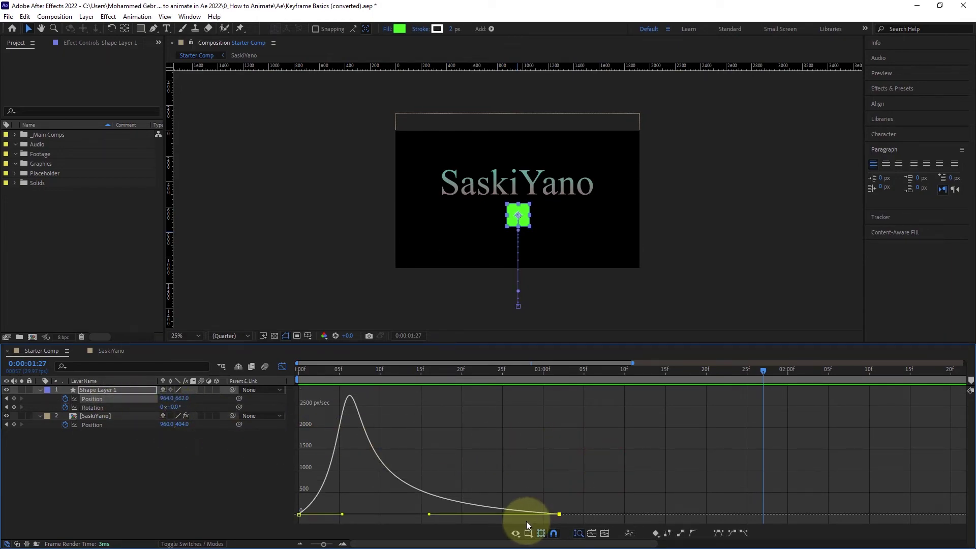
drag(430, 514, 487, 514)
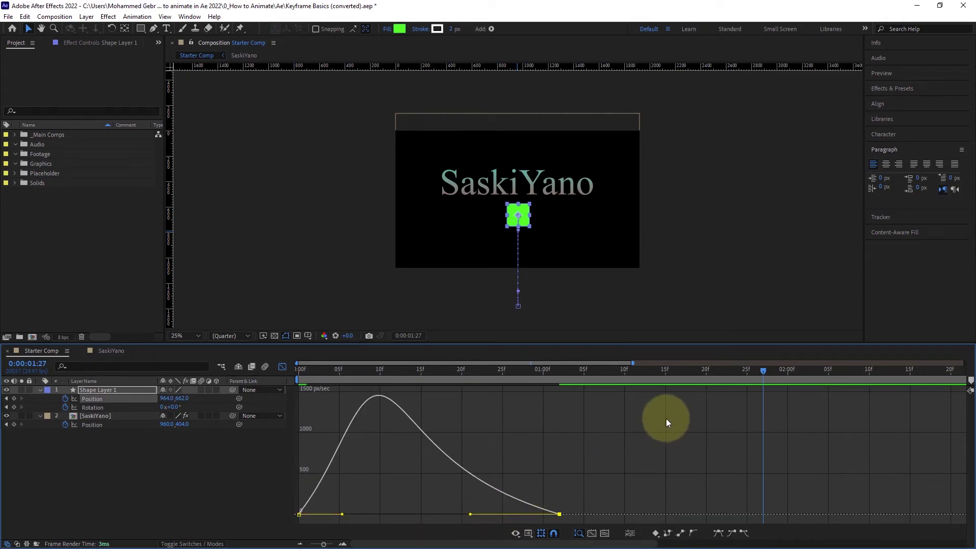
- Select all keyframes on both layers and stretch the incoming ease of their last keyframes together to the maximum influence
click(283, 368)
drag(672, 460, 294, 392)
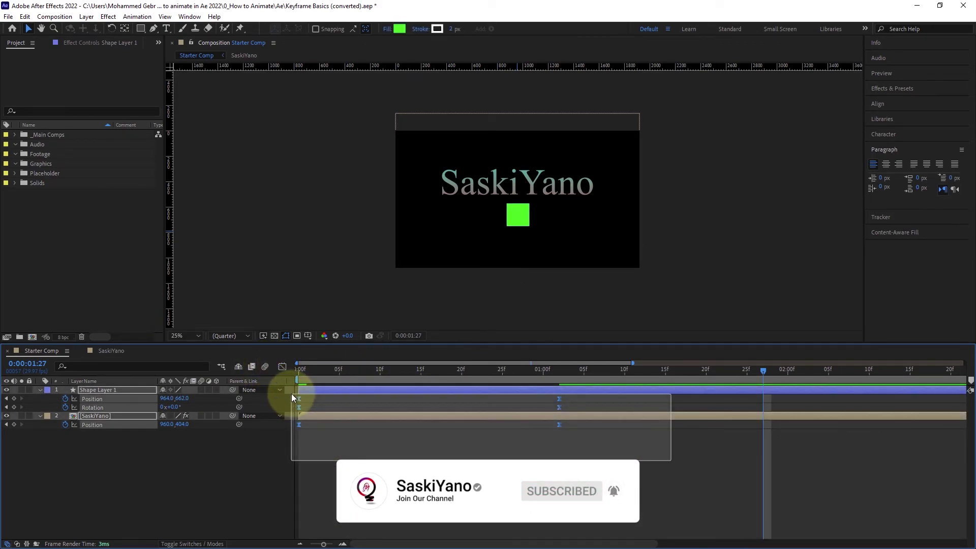
click(282, 367)
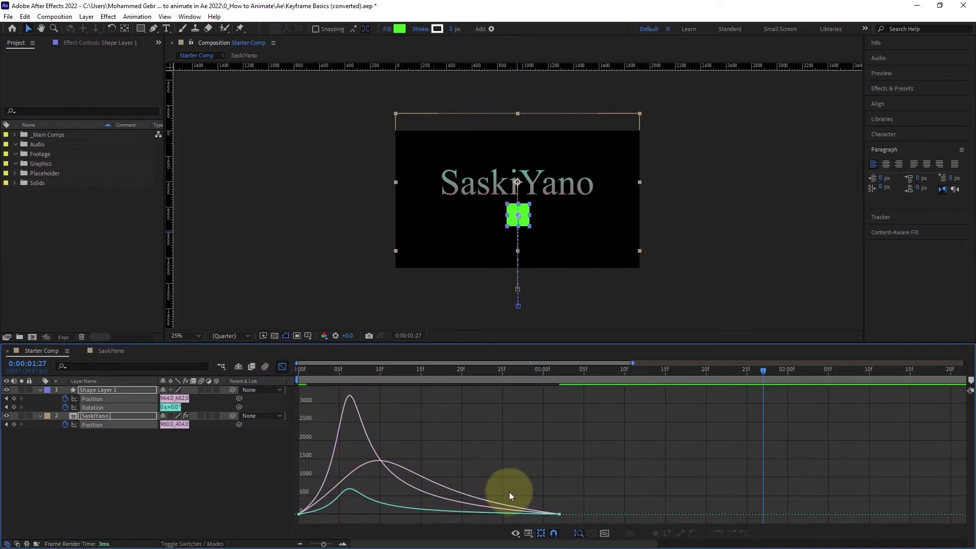
click(589, 492)
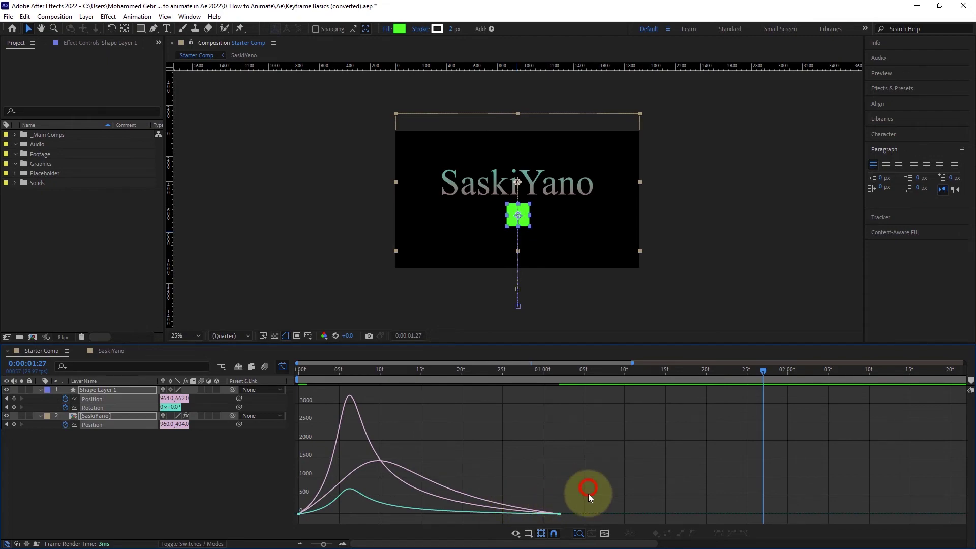
drag(540, 521, 532, 520)
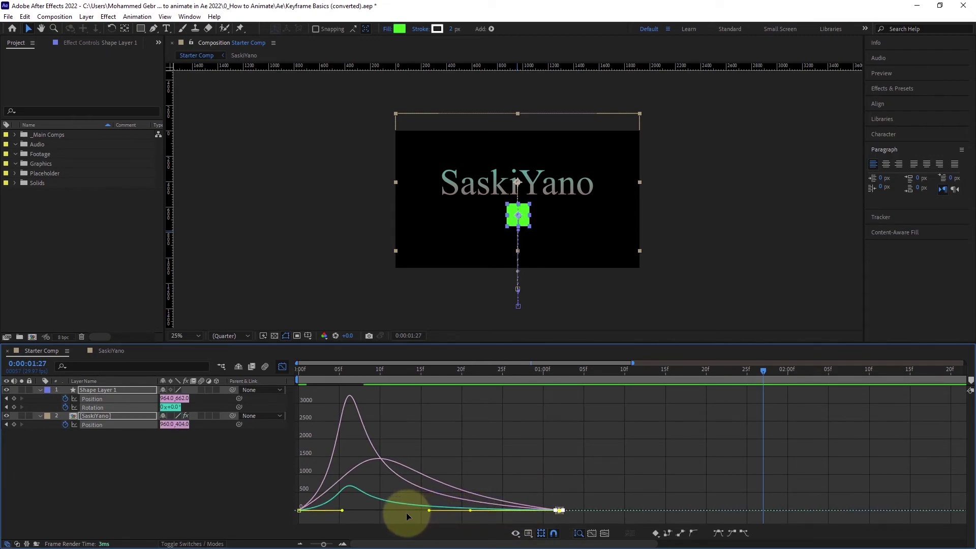
drag(406, 512, 343, 506)
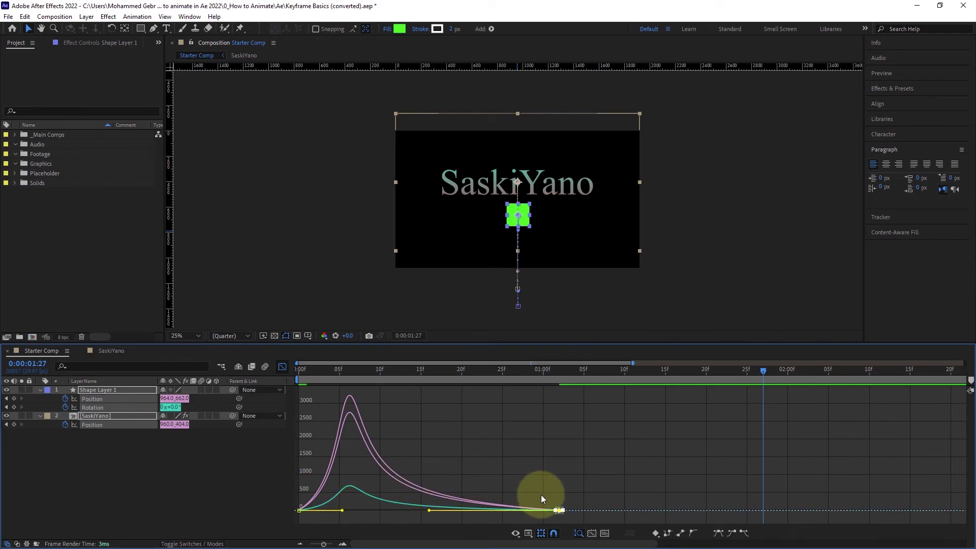
- Leave the graph editor, fit the composition view up to 100% and play back the animation from the first frame
click(283, 368)
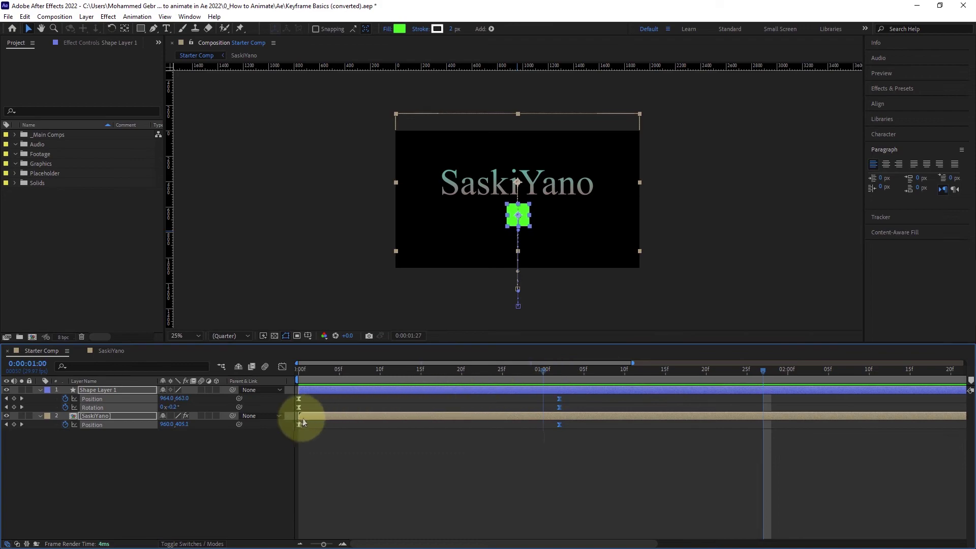
key(Home)
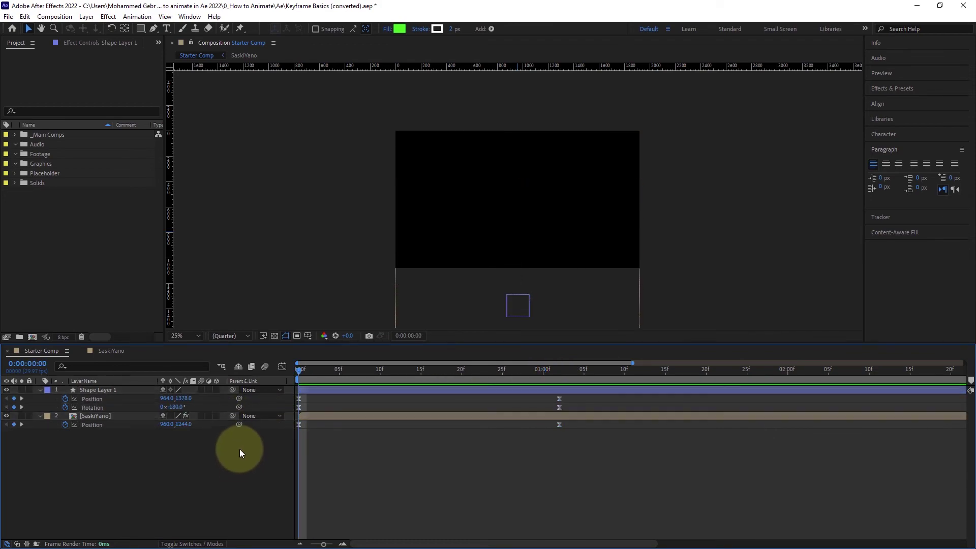
click(195, 335)
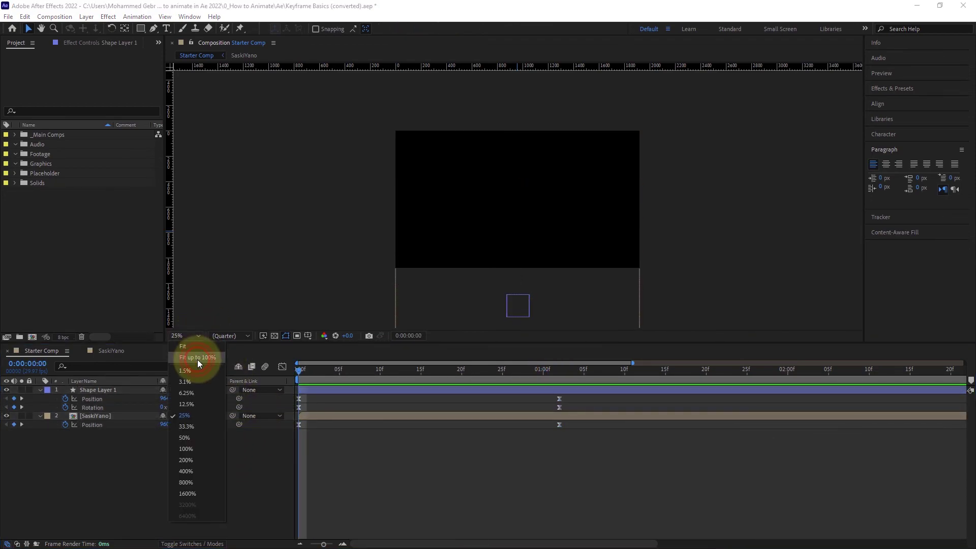
click(198, 359)
key(space)
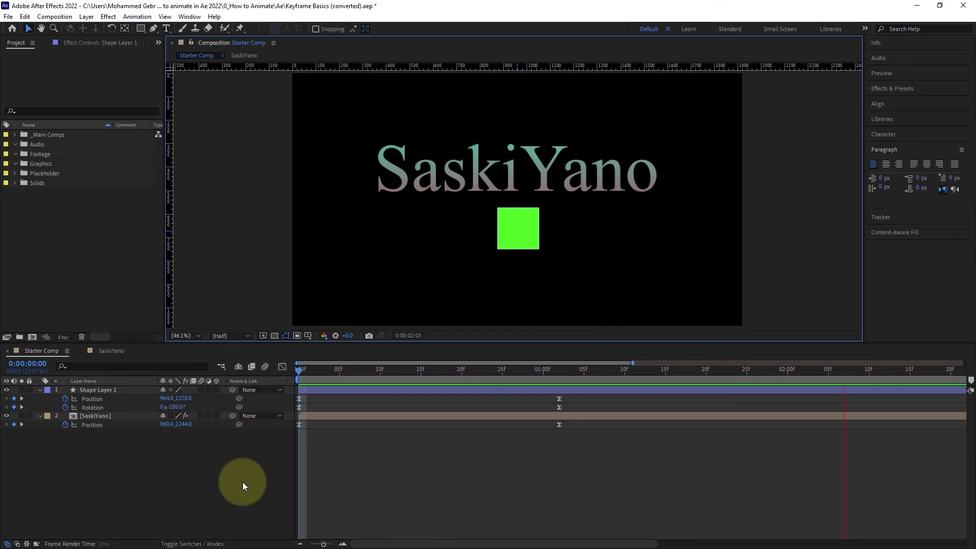
key(space)
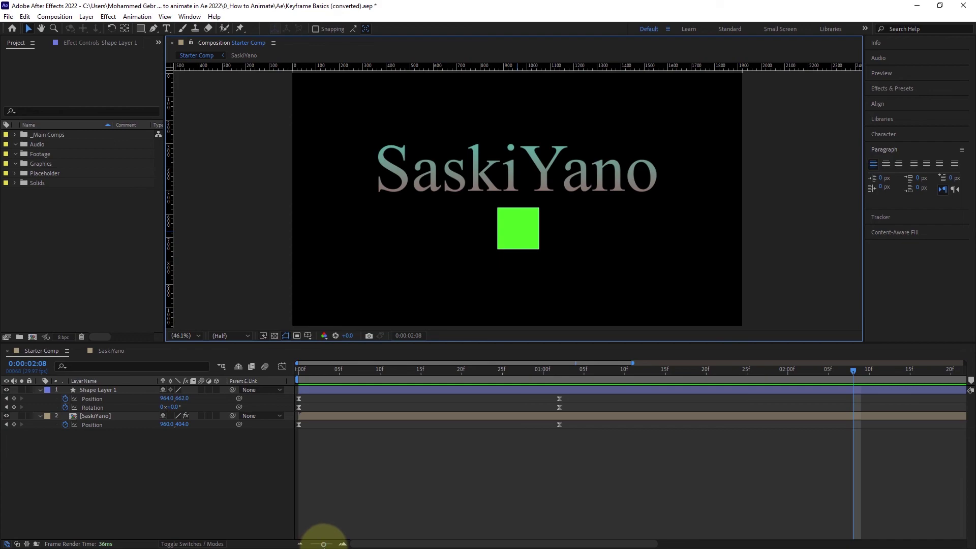
- End the work area at about 0:00:03:10 and trim the composition to it
click(298, 545)
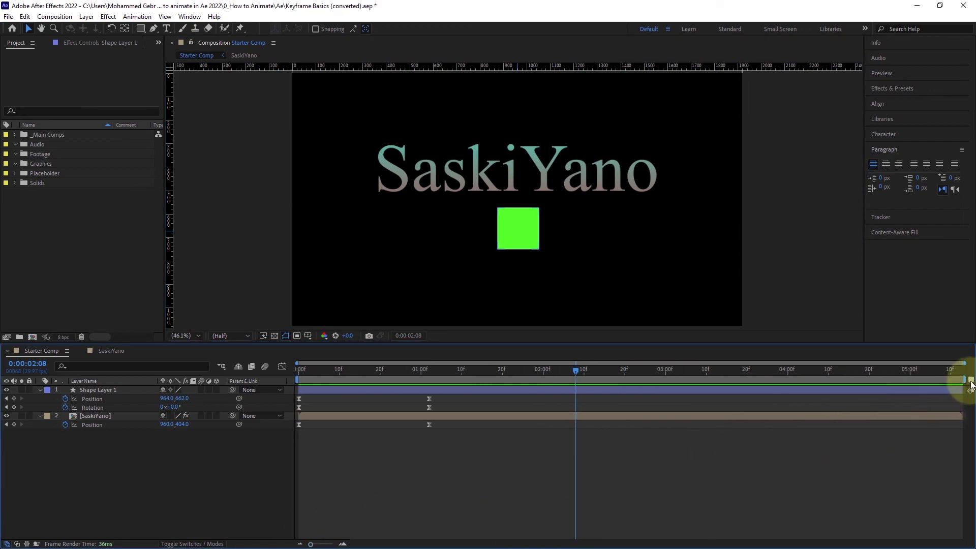
drag(967, 379, 711, 397)
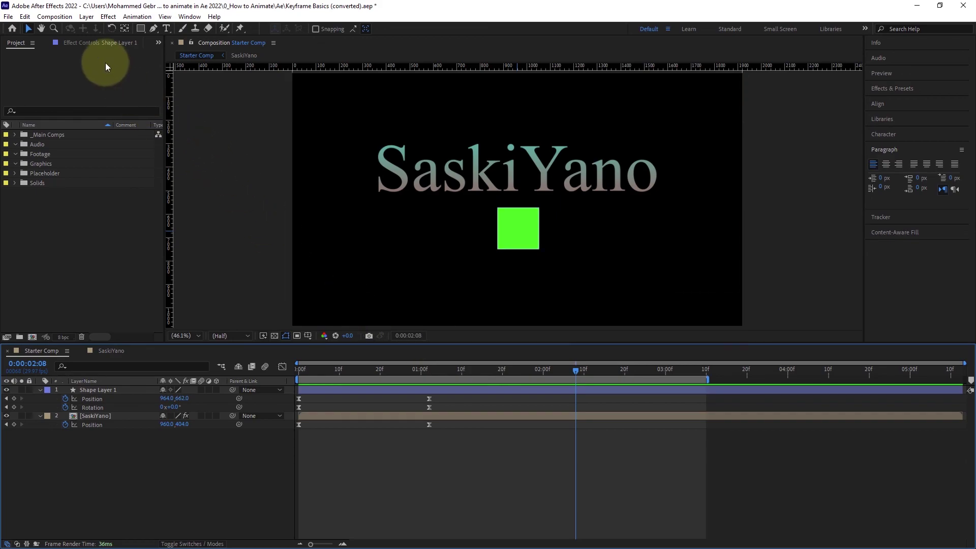
click(54, 17)
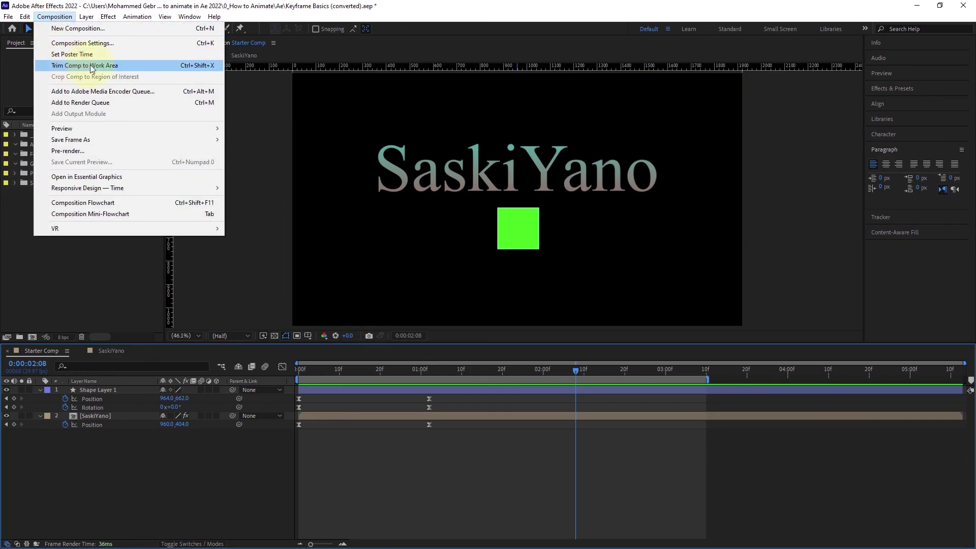
click(71, 66)
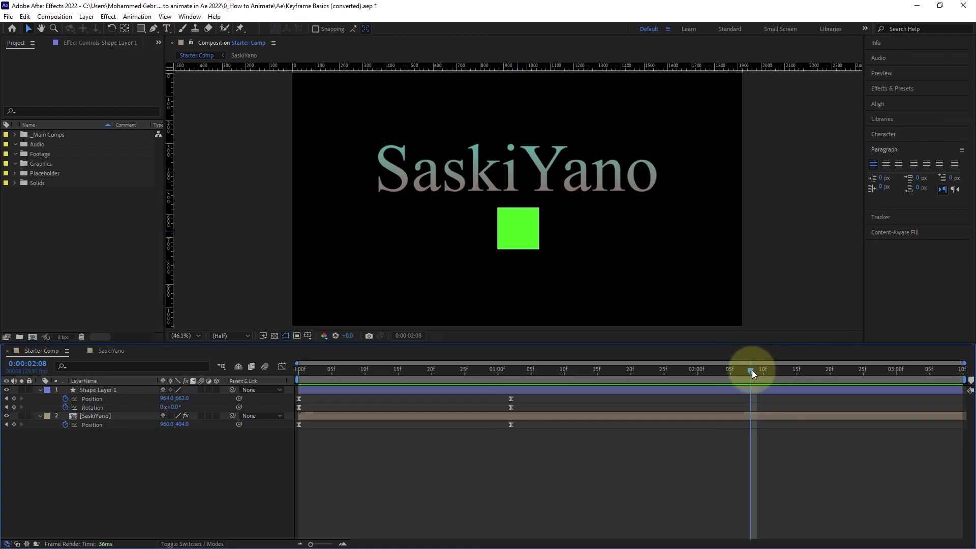
- Play back the trimmed composition from the first frame
key(Home)
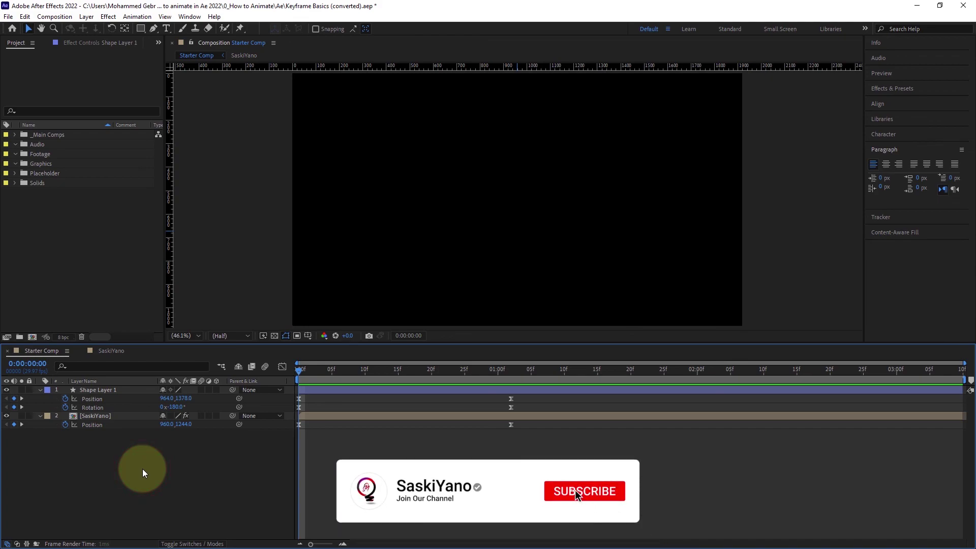
key(space)
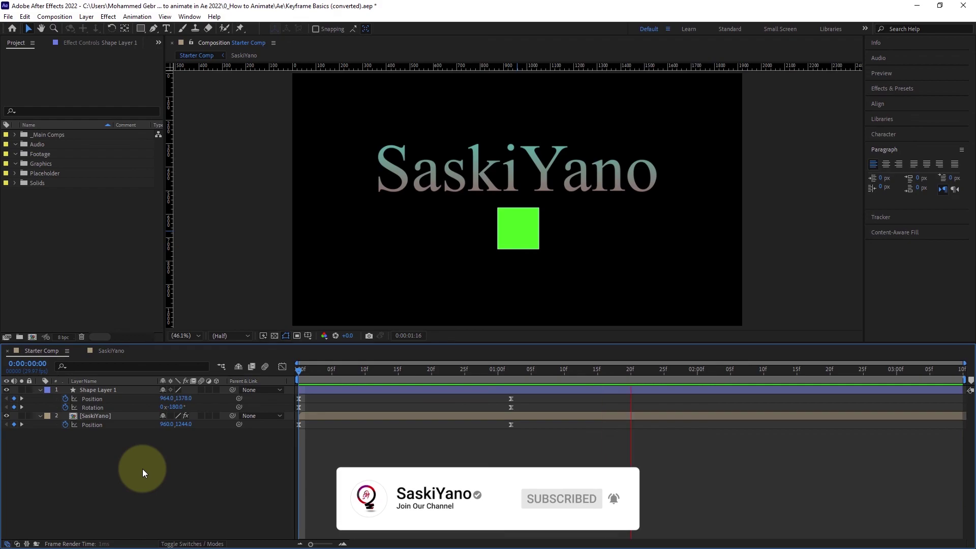
key(space)
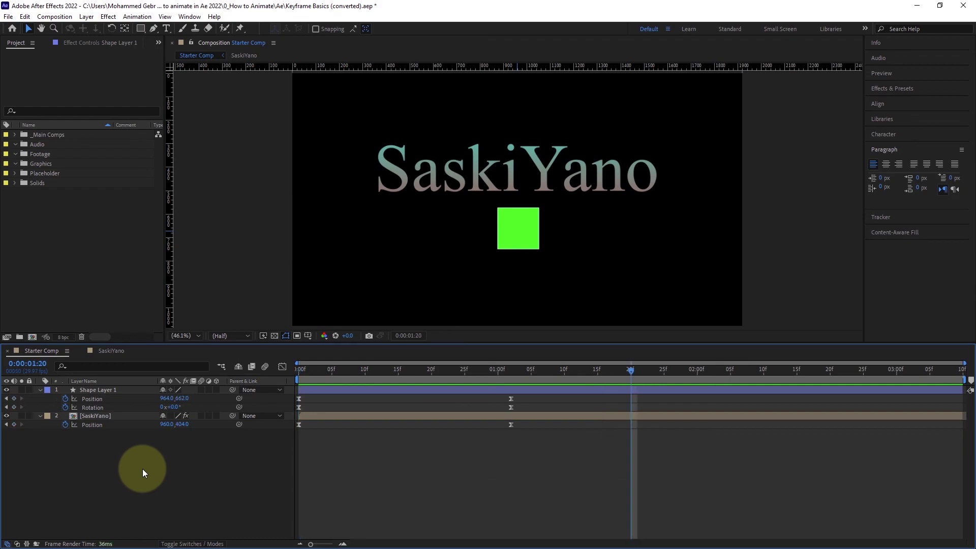